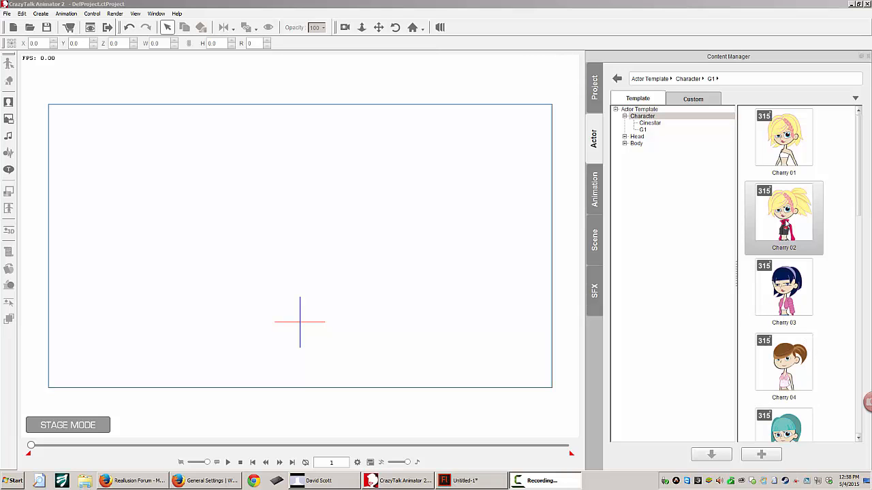
Step: Add the Cherry 01 character to the stage, position it at about X 0.1, Y -2.0, and open it in the Composer
drag(787, 138, 306, 267)
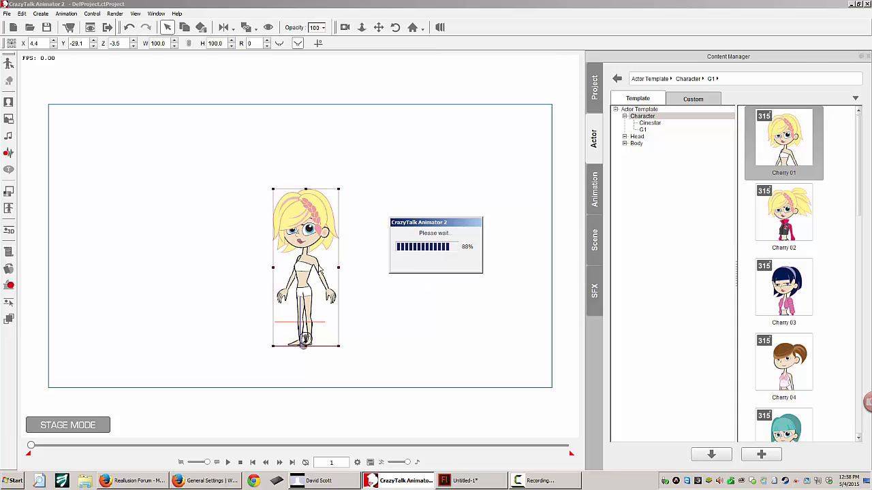
drag(306, 257, 307, 239)
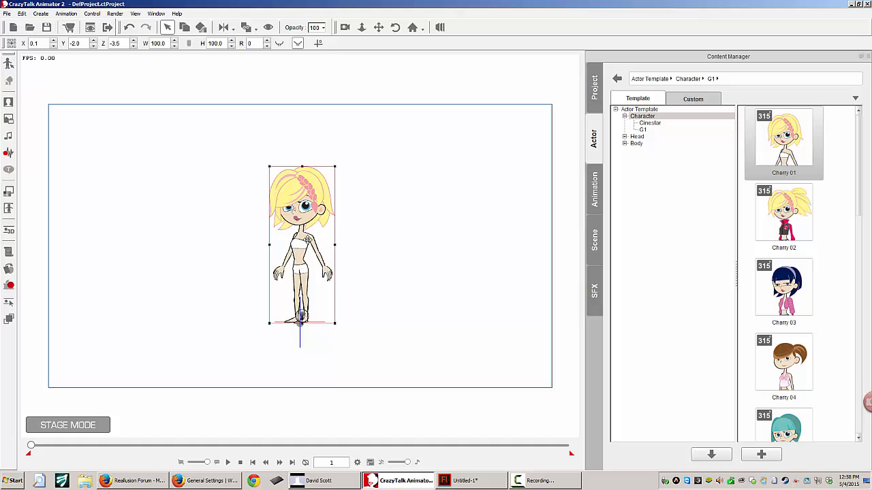
click(11, 69)
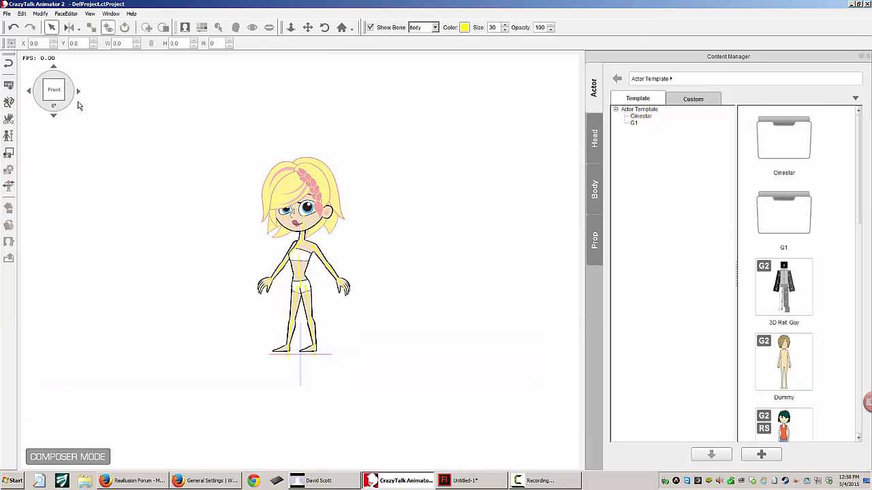
Step: Turn the Cherry character into a multi-angle character, applying the current angle's items to all angle profiles
click(24, 15)
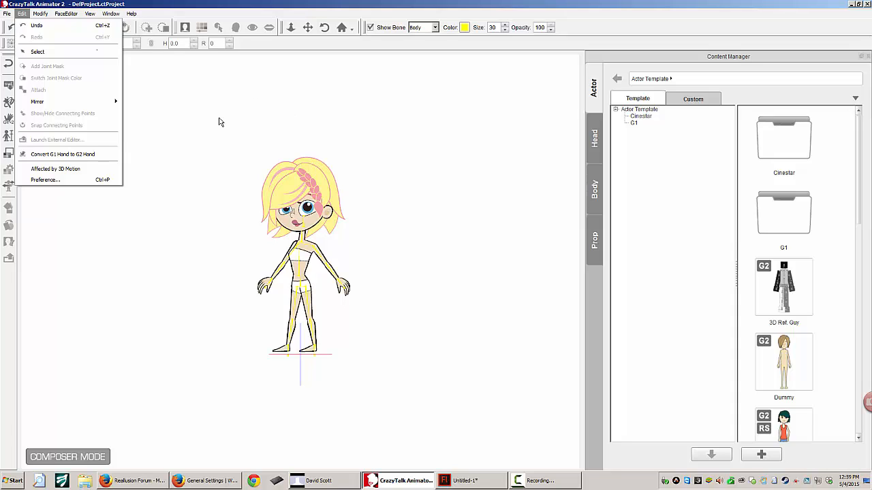
click(175, 143)
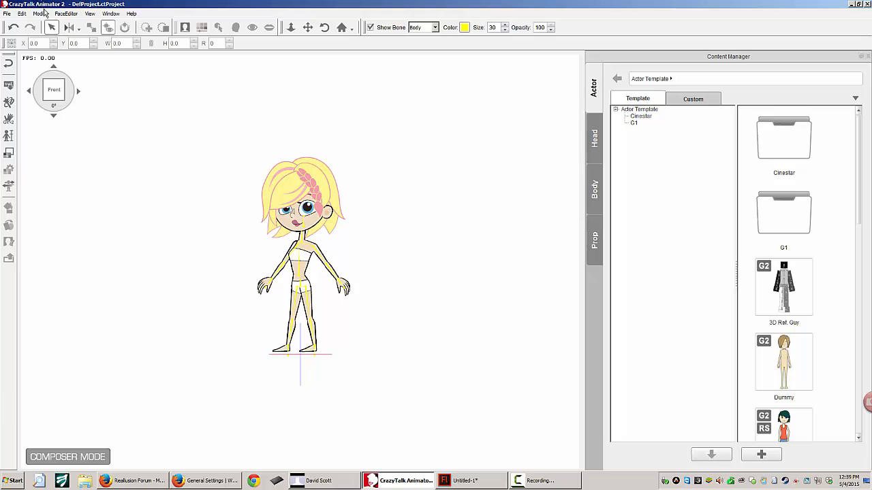
click(42, 14)
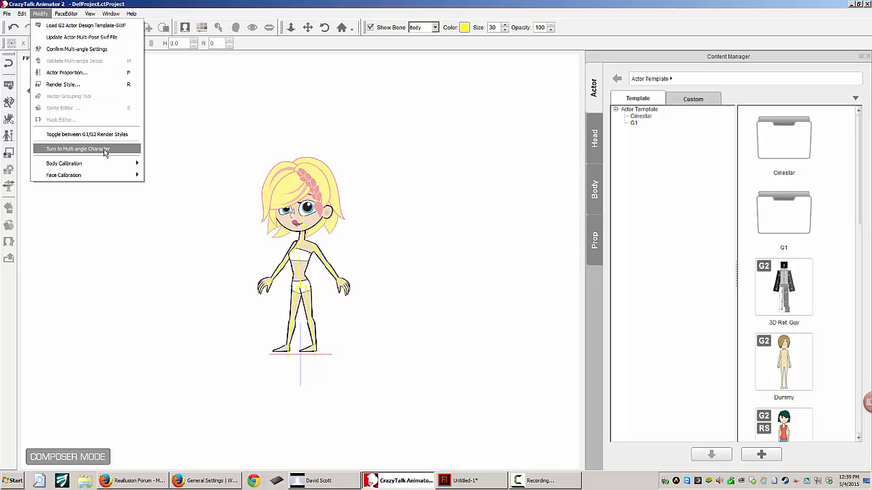
click(105, 151)
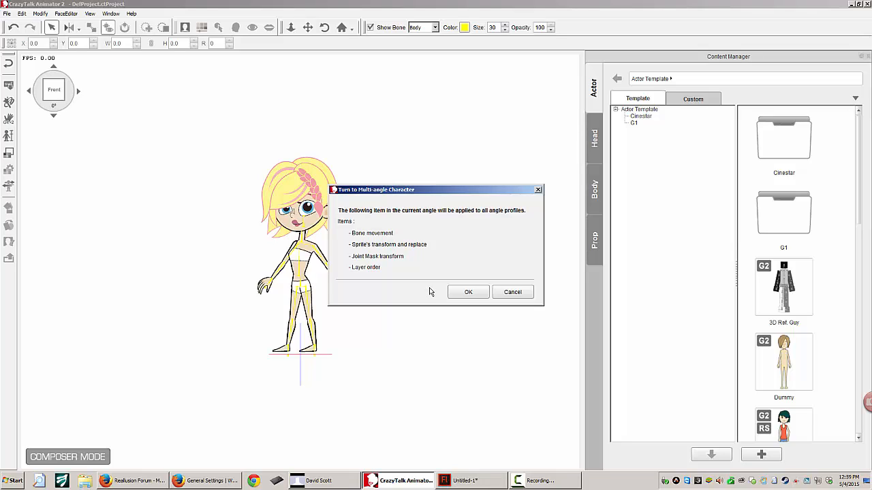
click(464, 293)
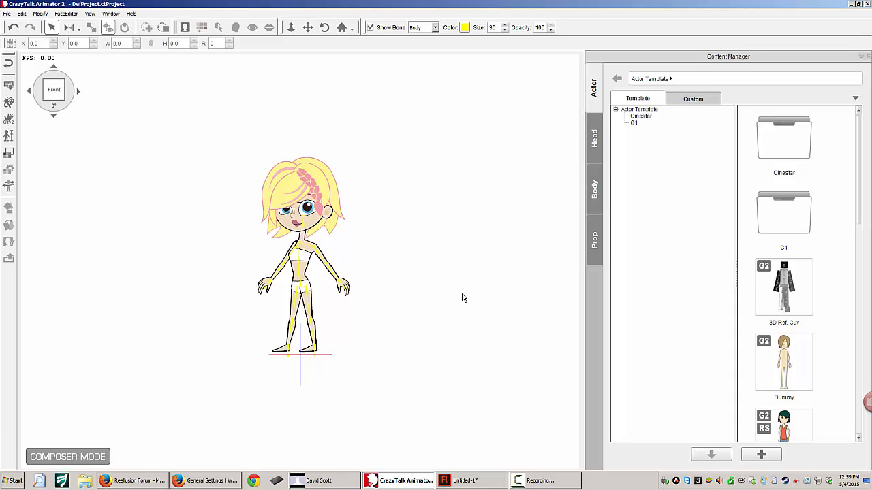
Step: Inspect the character at each angle from Front through 45°, Right and 135° to Back, return to Front, and check the 315° angle
click(80, 95)
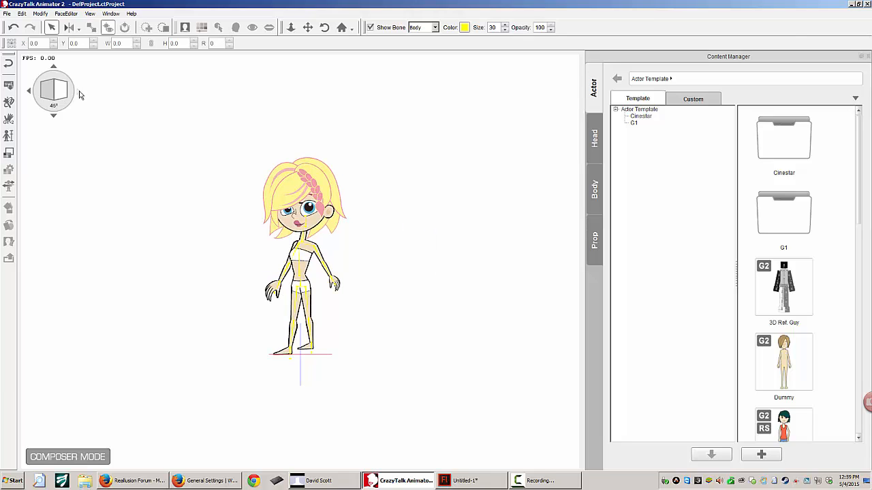
click(80, 95)
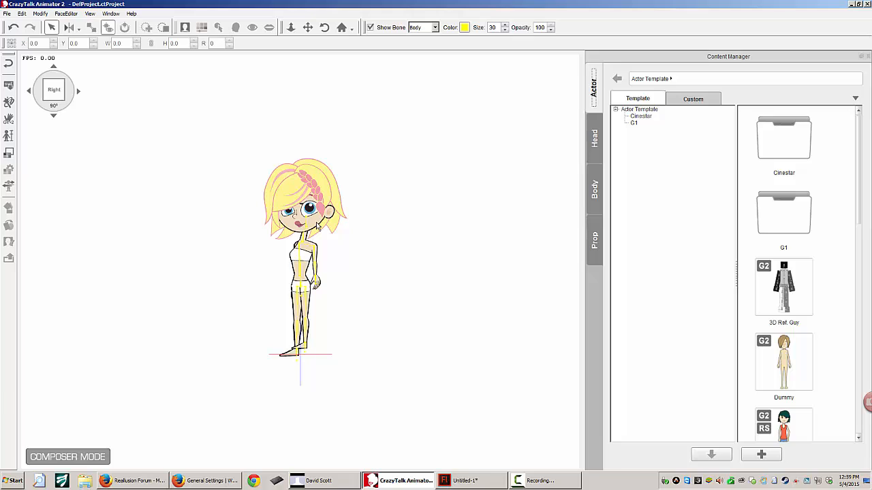
click(78, 95)
click(78, 95)
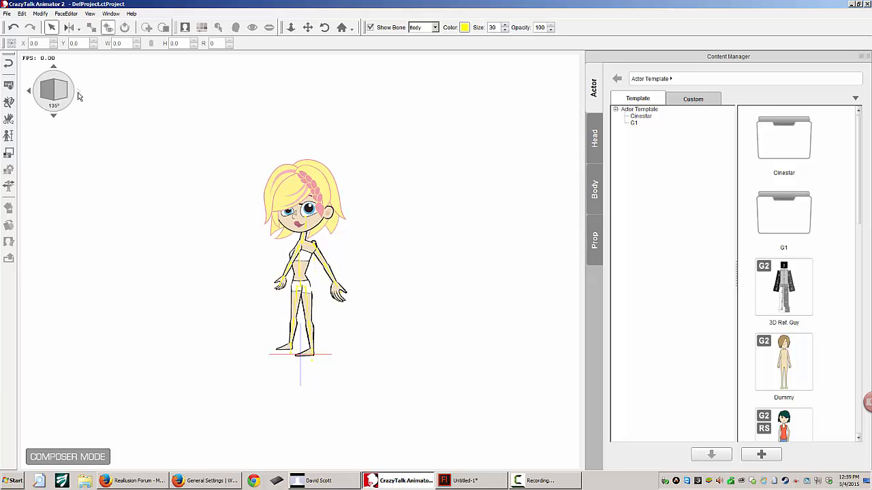
click(78, 96)
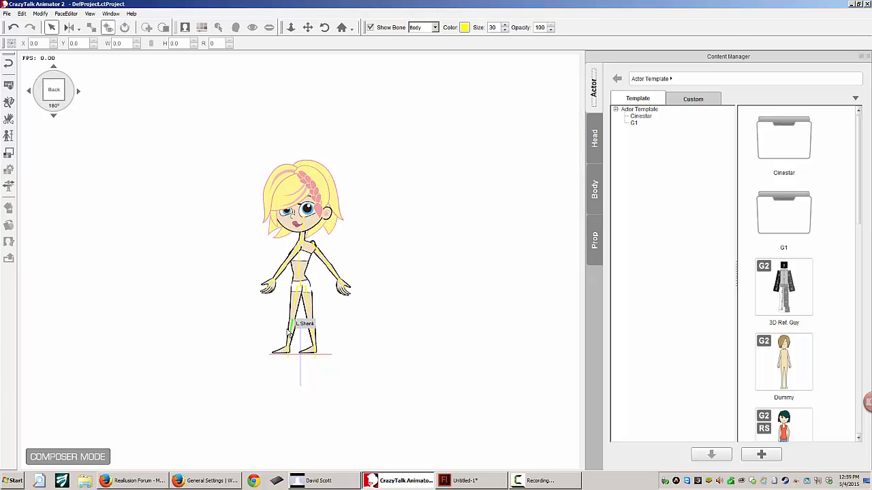
click(28, 91)
click(28, 91)
click(28, 91)
click(28, 91)
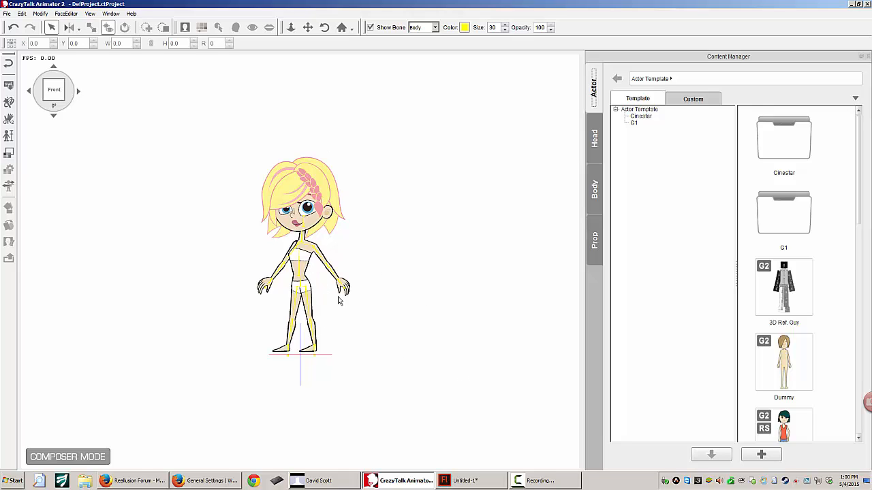
click(29, 91)
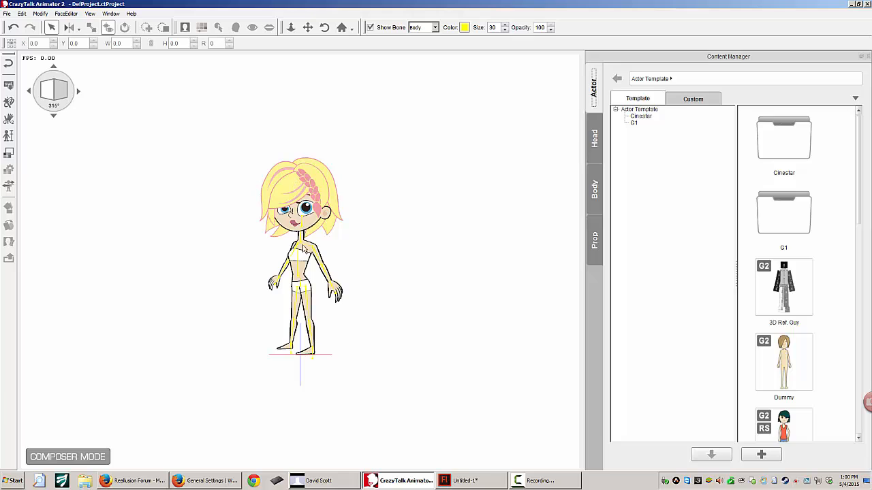
Step: At the 45° angle, rotate the left eye to about 27 degrees and scale it to 73.7, and scale the right eye to 141 with 20 degrees rotation
click(79, 92)
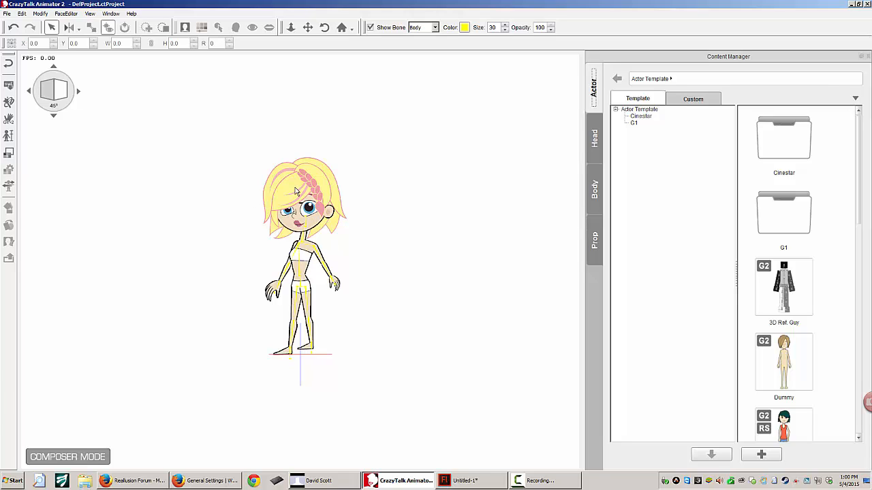
click(316, 213)
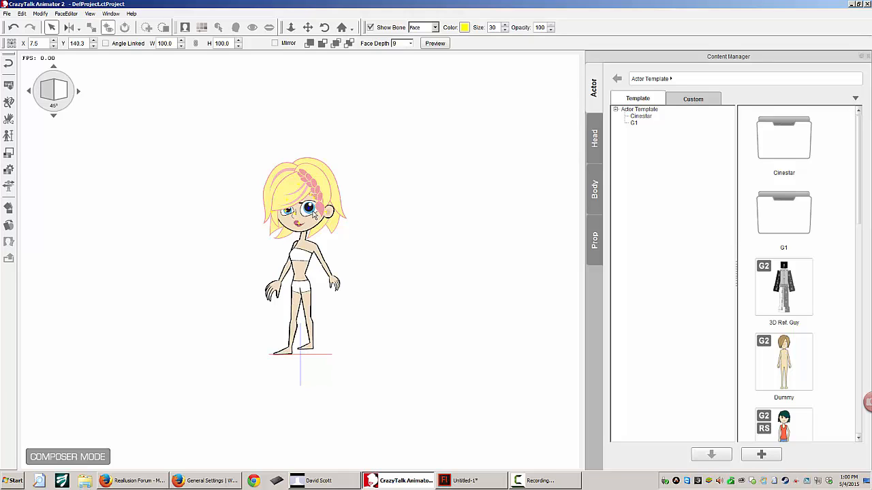
double_click(315, 213)
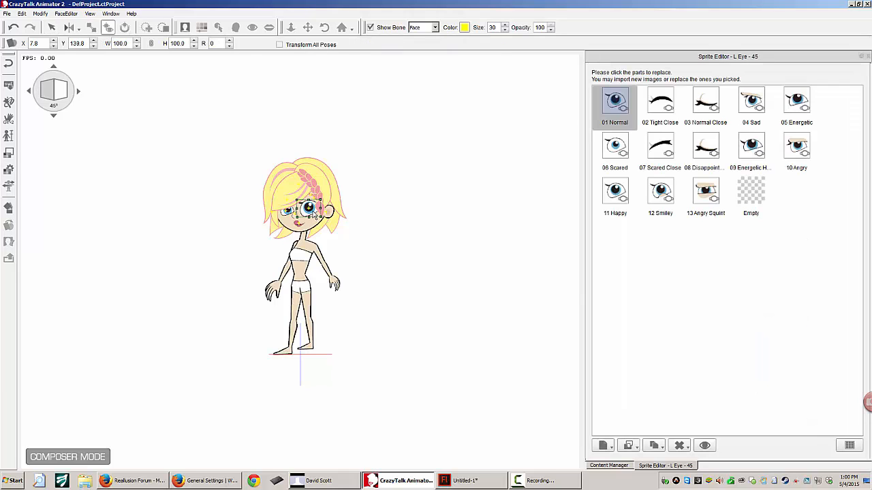
drag(334, 206, 333, 209)
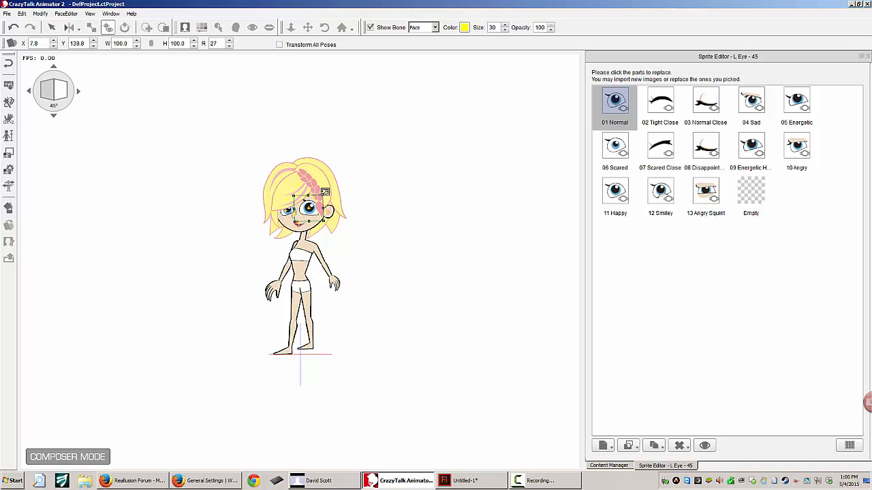
drag(324, 194, 291, 212)
click(287, 212)
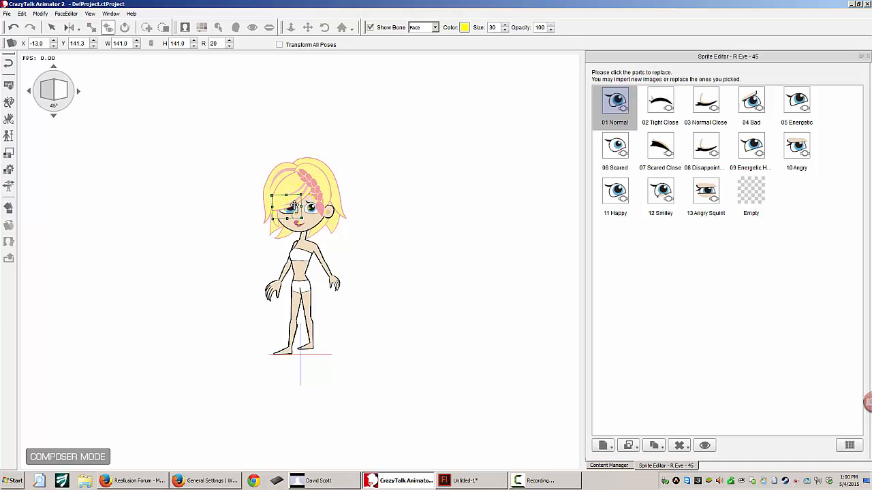
Step: Resize the nose at the 45° angle to about 136.7 wide by 125.6 high and nudge it to about X -2.0
click(293, 217)
click(293, 217)
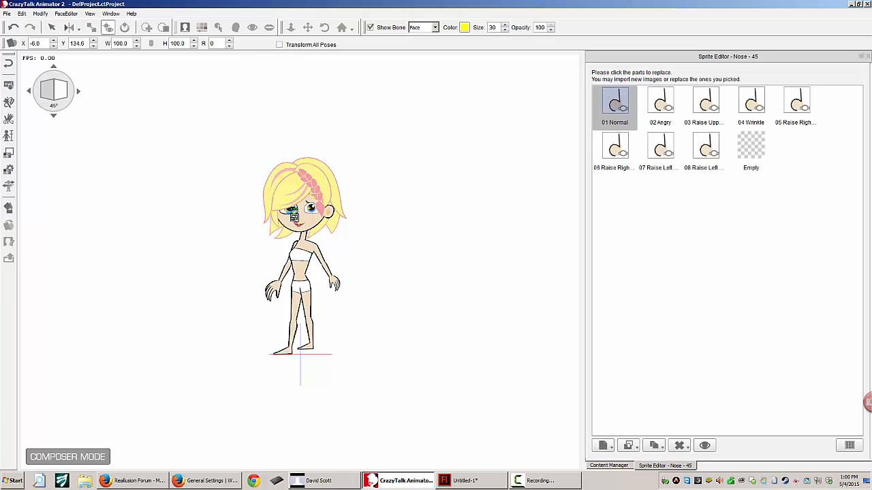
mouse_move(297, 208)
mouse_down()
mouse_move(307, 202)
mouse_move(306, 212)
mouse_up()
key(Left)
key(Up)
key(Left)
key(Up)
Step: Try mirroring the 45° character parts to the actor's right and moving the overlapping eye into place
click(79, 28)
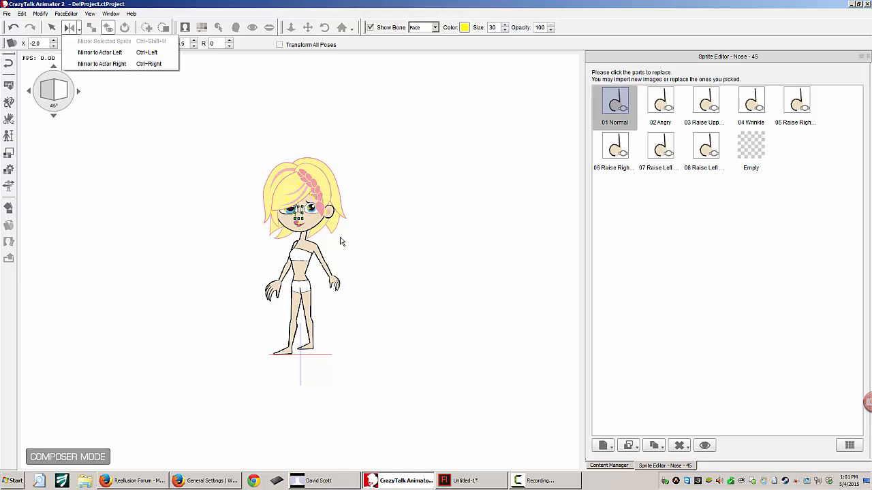
click(102, 64)
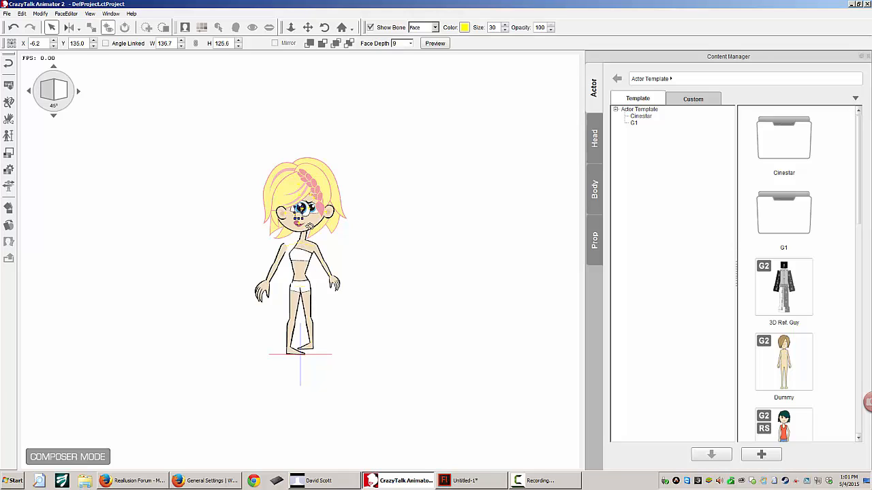
click(300, 204)
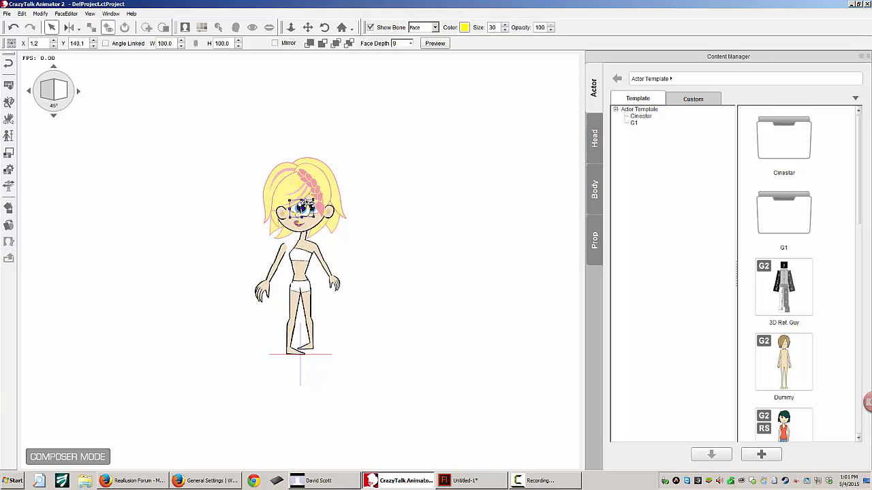
drag(300, 204, 315, 203)
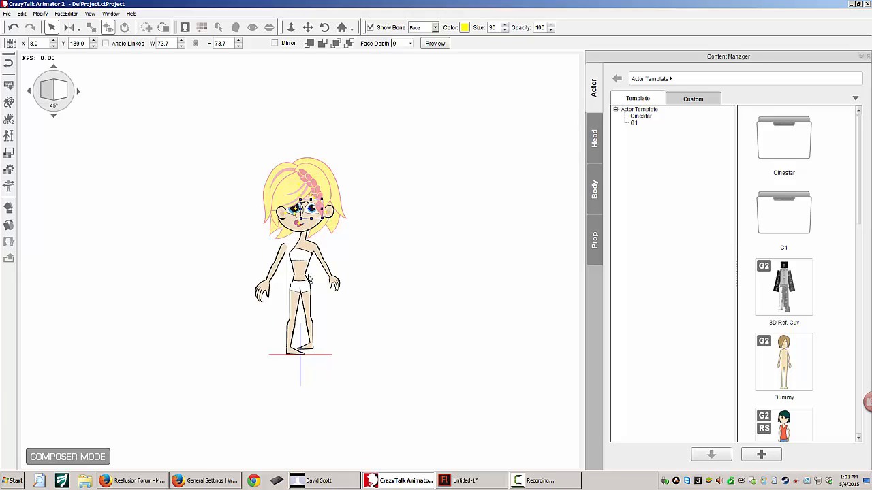
Step: Check the mirrored parts at the other angles, and undo the eye move and the mirroring
click(30, 92)
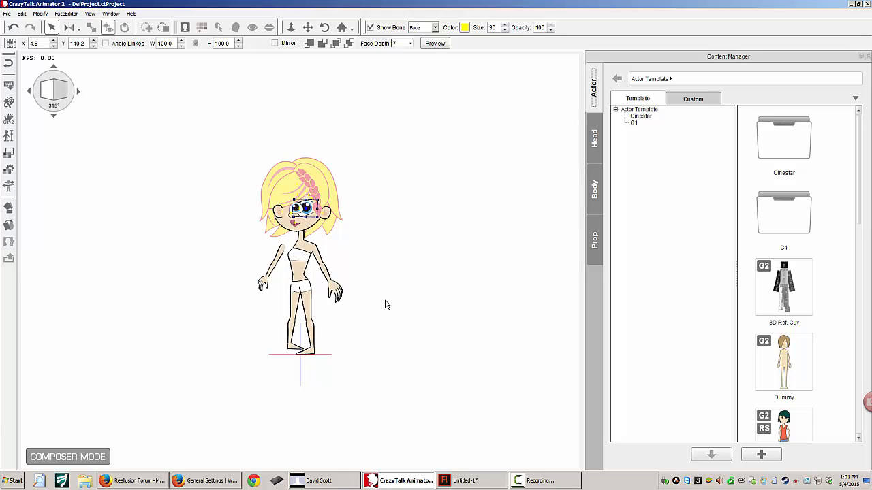
key(ctrl+z)
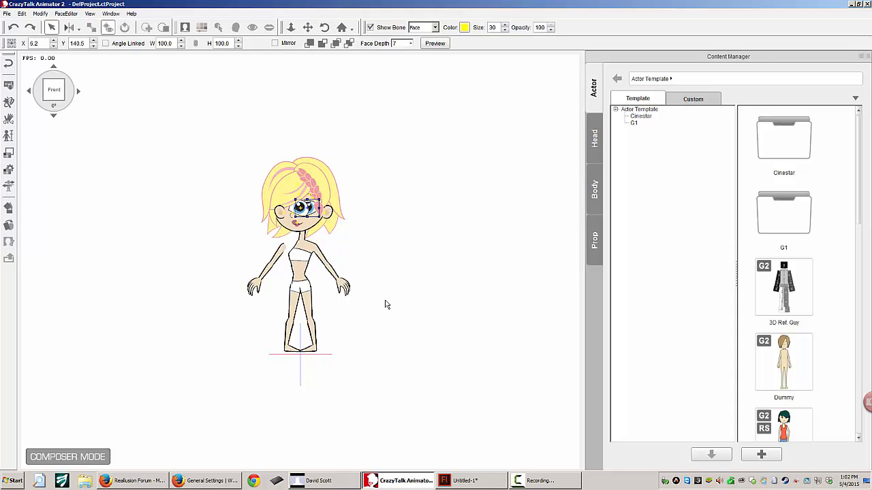
key(ctrl+z)
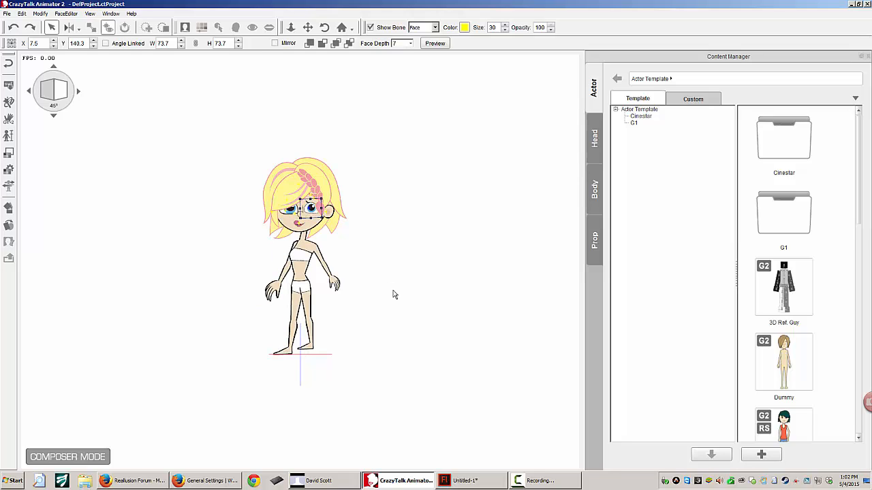
Step: In the Front view, rotate the left eye to about 18 degrees and shift it to about X 7.7
click(30, 92)
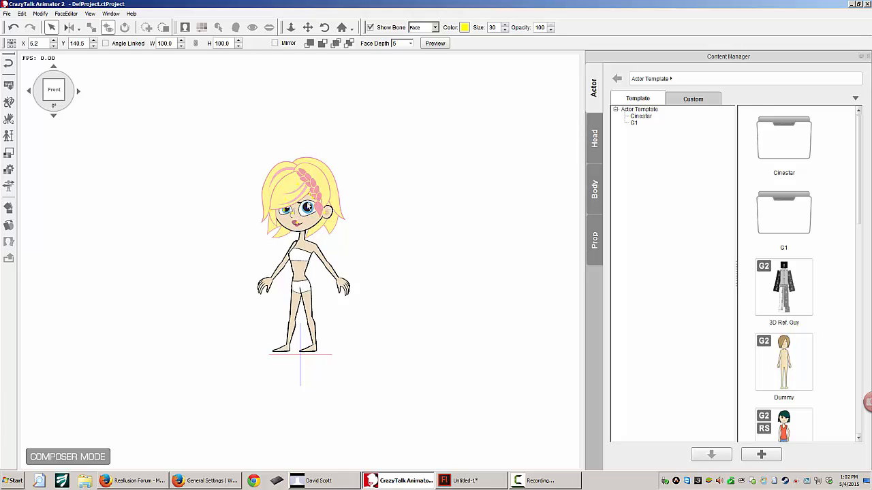
double_click(319, 214)
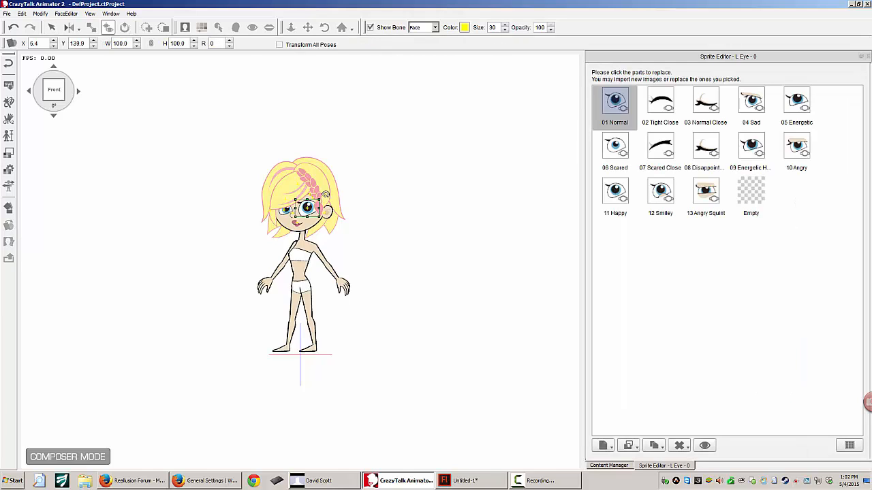
drag(326, 195, 309, 204)
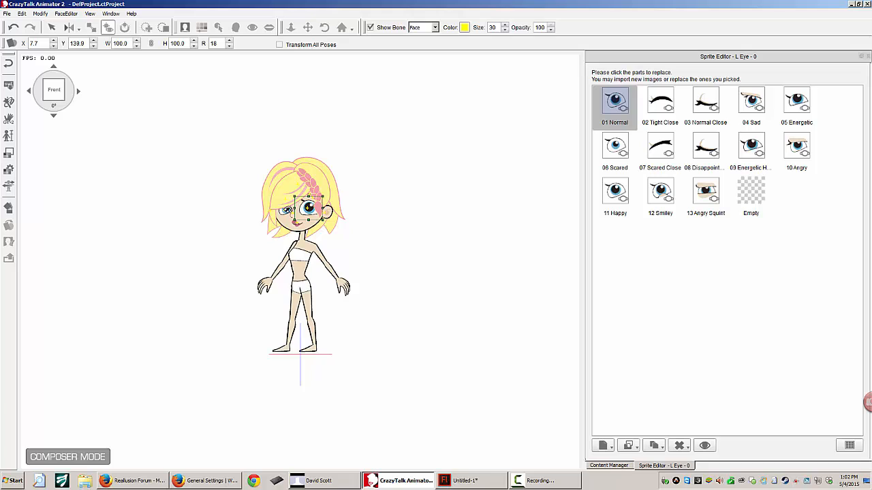
Step: Adjust the right eye in the Front view and widen the nose to about 141.4, placed at about X -5.4, Y 135.5
click(287, 209)
mouse_move(295, 202)
mouse_down()
mouse_move(301, 197)
mouse_move(291, 212)
mouse_move(303, 212)
mouse_up()
click(292, 212)
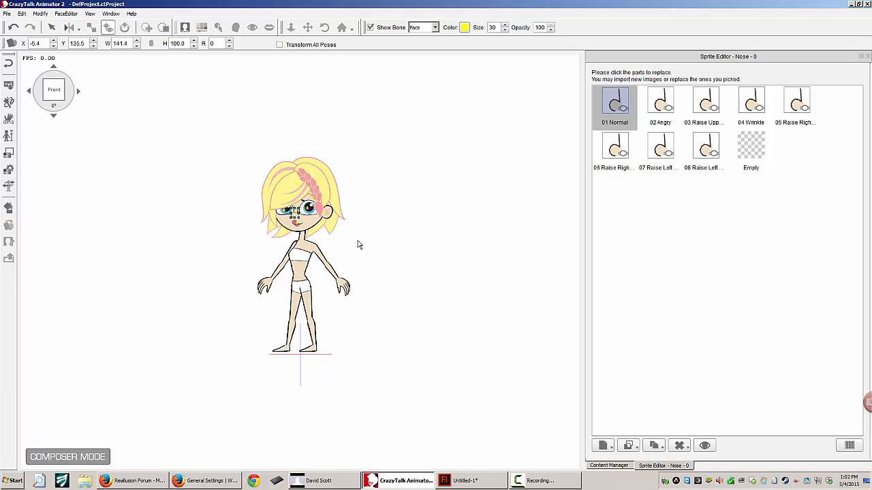
Step: Shift the back hair in the Front view to about X 3.5 and rotate the neck to about 354 degrees
click(340, 206)
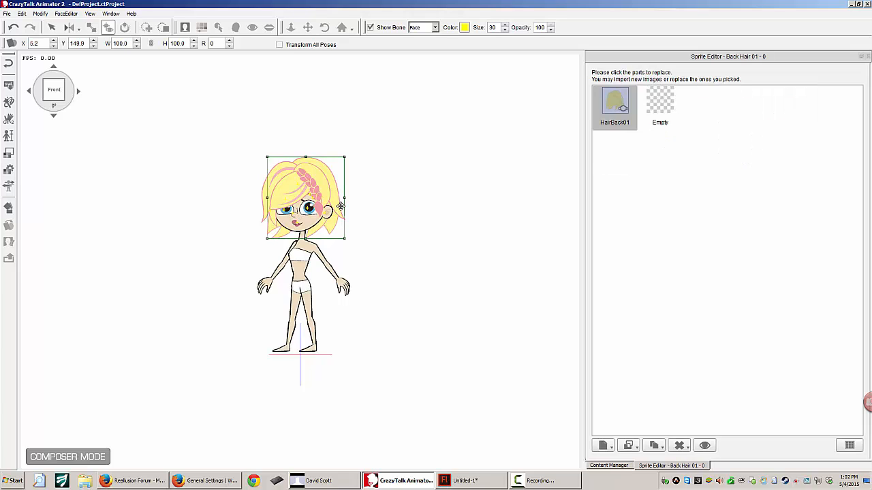
drag(340, 206, 338, 206)
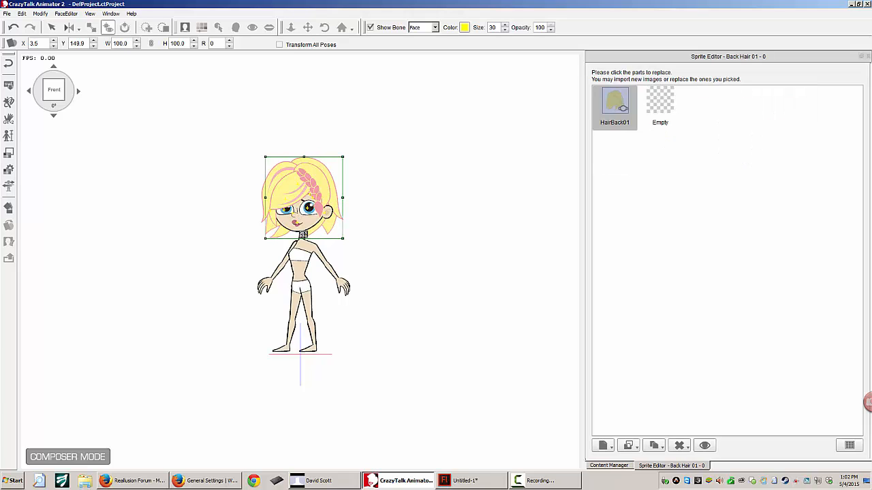
click(304, 236)
drag(310, 246, 308, 246)
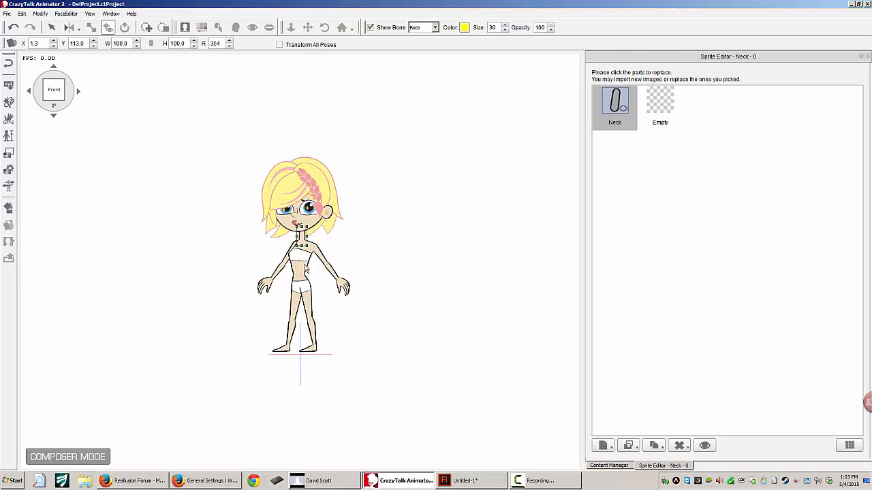
Step: Inspect the upper torso sprite and its body bones in the Front view
click(305, 268)
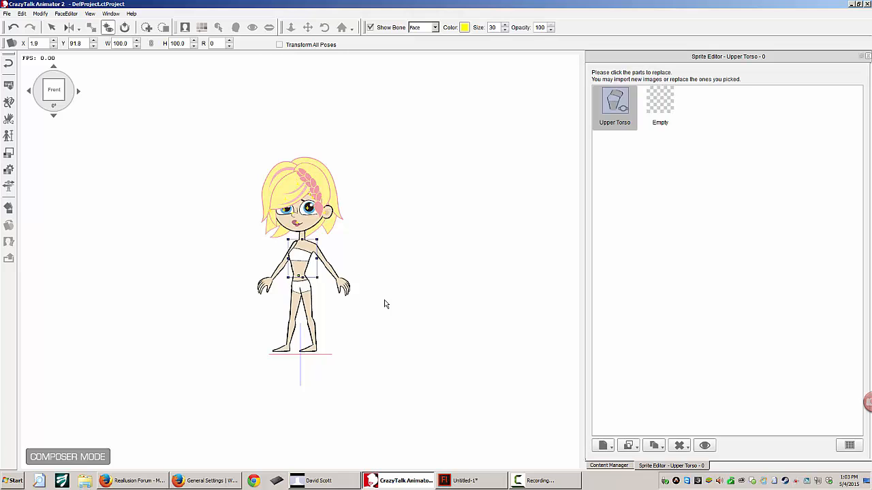
click(392, 245)
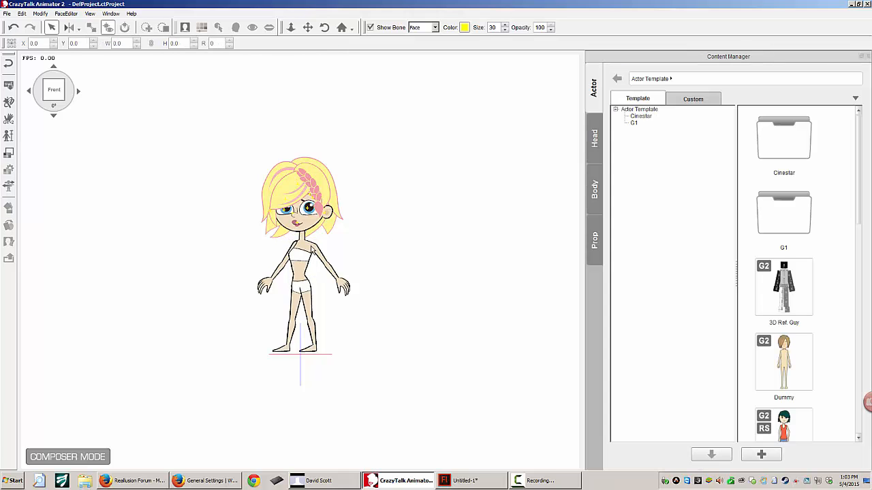
click(321, 254)
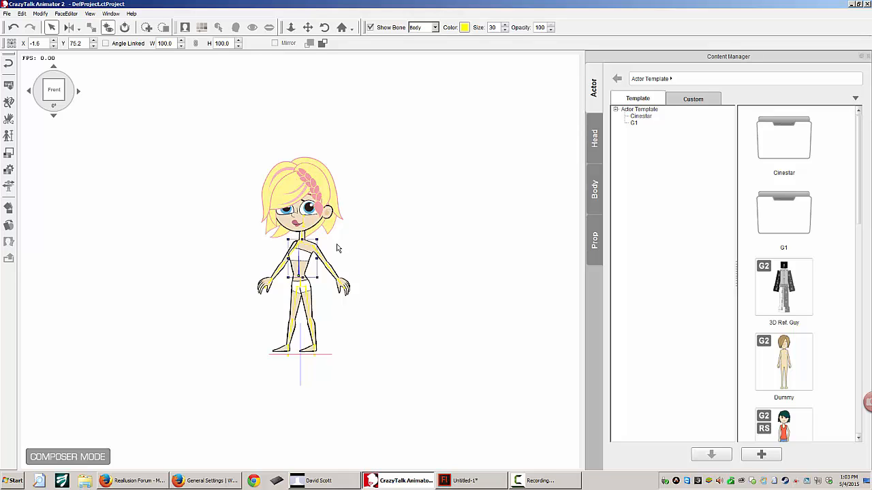
click(333, 195)
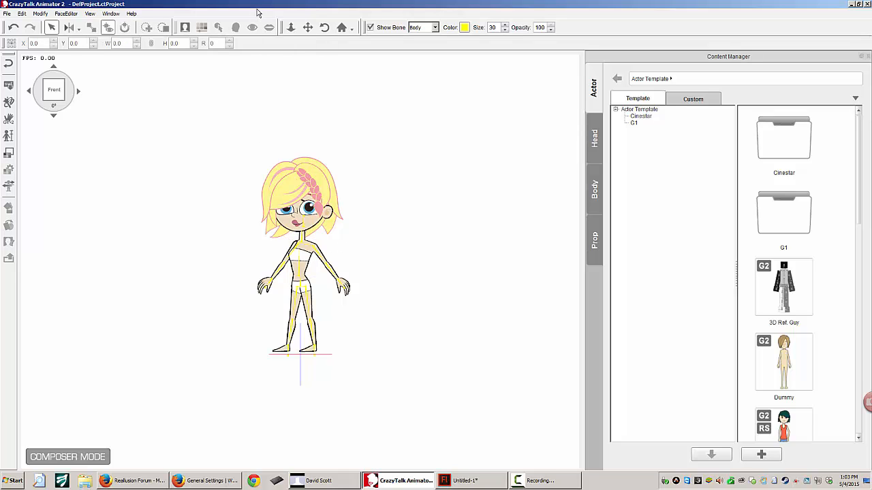
Step: Capture the character's torso with the Snipping Tool, copy the snip, and close the tool without saving
click(291, 27)
drag(356, 229, 386, 219)
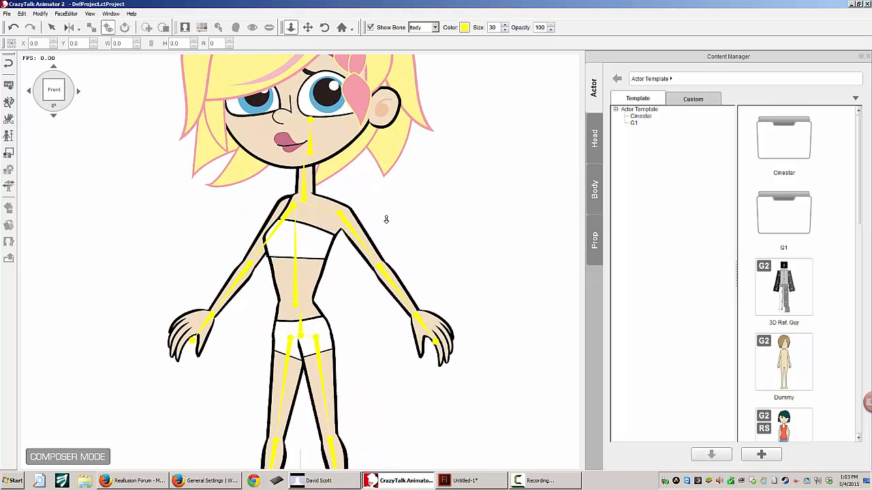
click(15, 483)
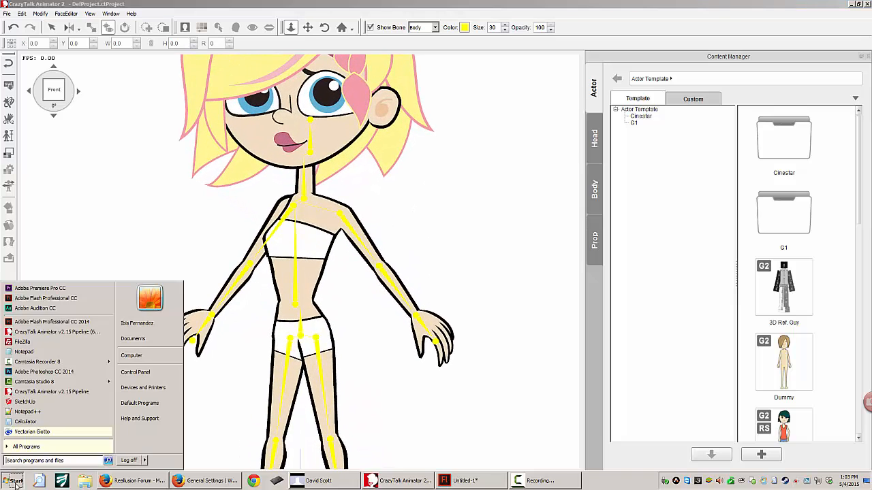
text(snip)
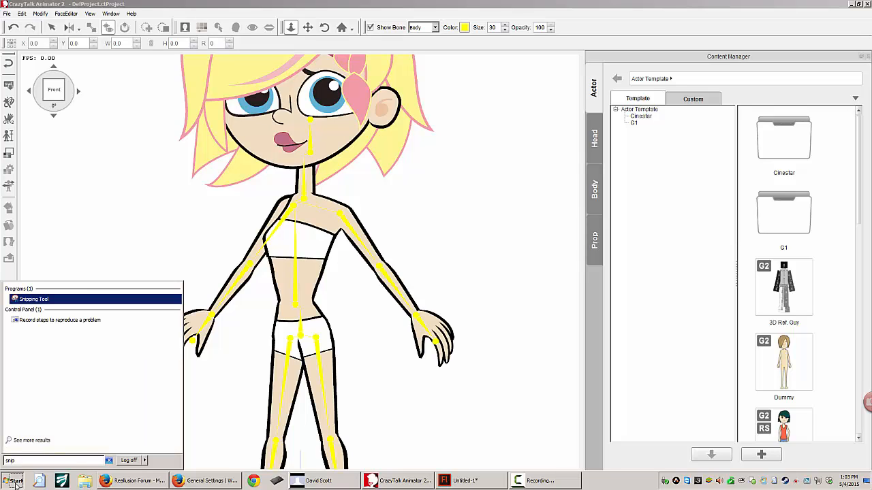
click(41, 304)
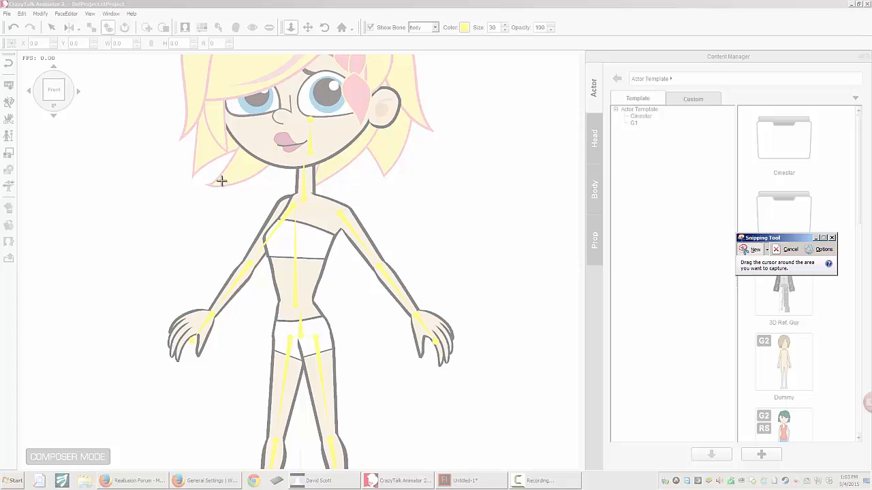
drag(220, 179, 368, 315)
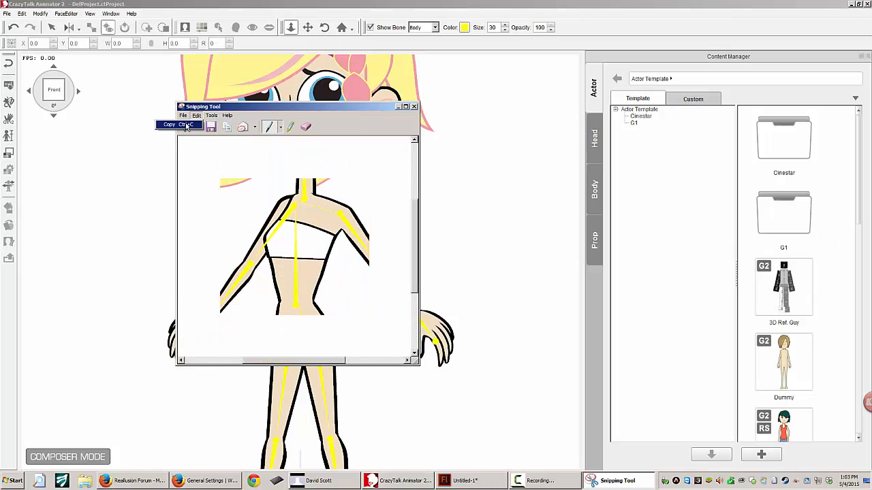
click(415, 107)
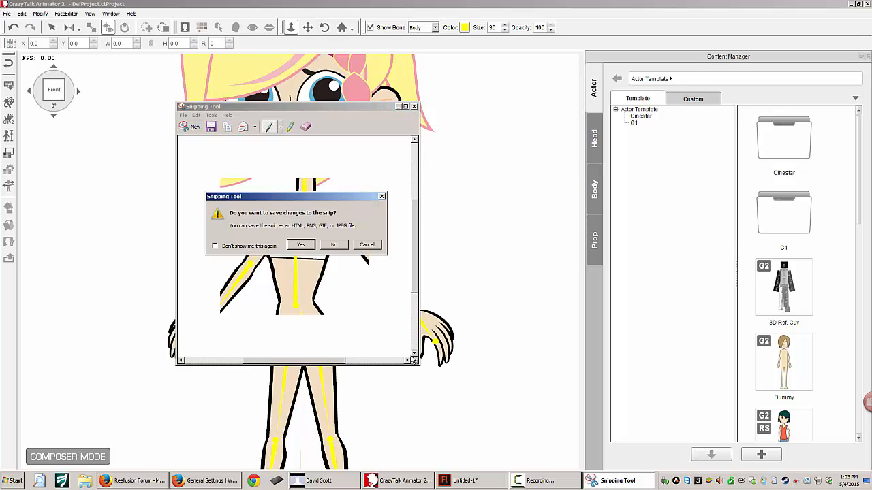
click(332, 245)
Step: Switch to Flash Professional and paste the torso snip onto the stage of Untitled-1
click(458, 482)
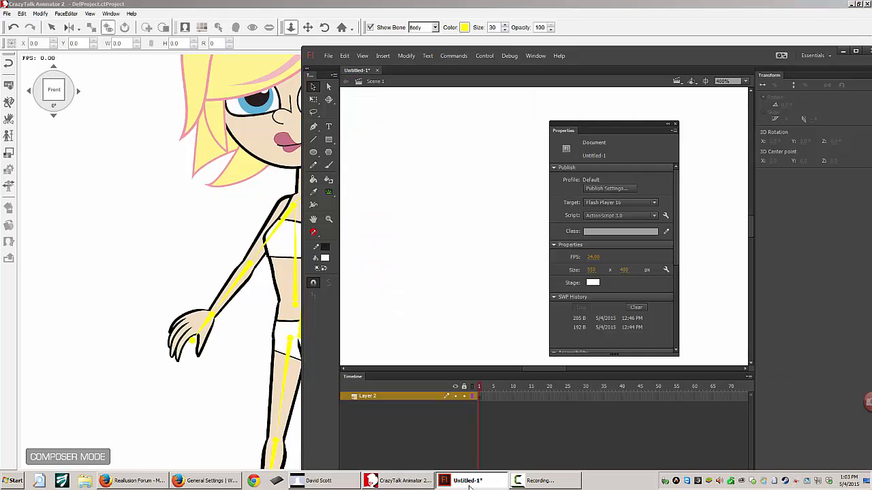
drag(578, 58, 349, 56)
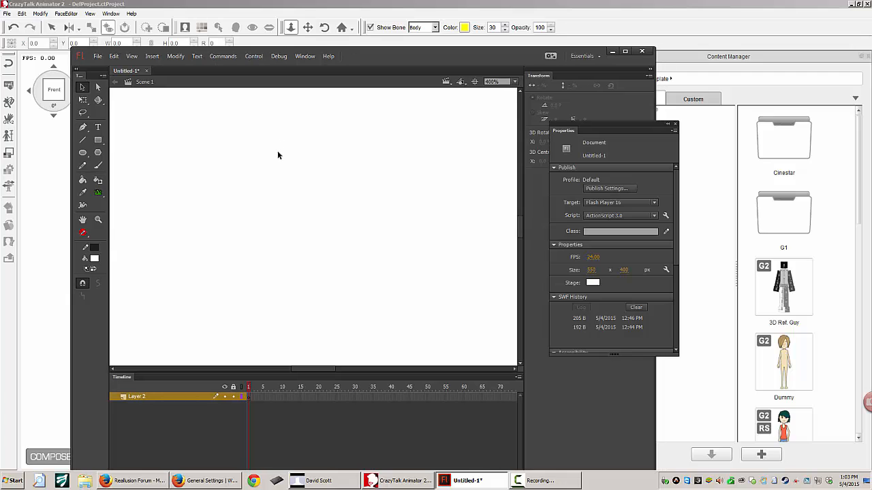
key(ctrl+v)
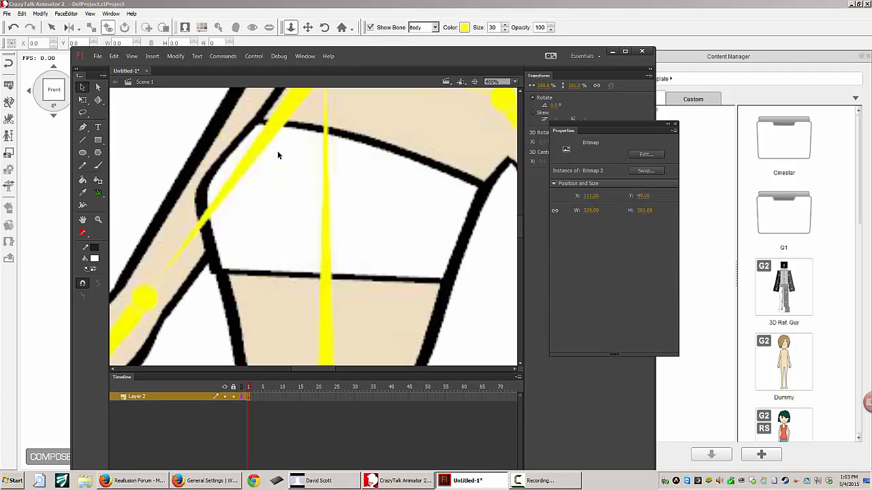
key(ctrl+minus)
key(ctrl+minus)
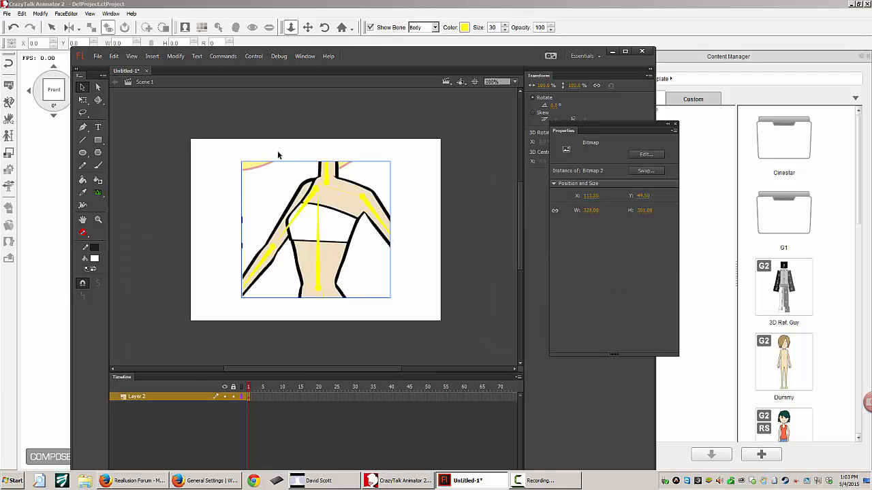
Step: Choose the Line tool and set its stroke to 4
click(82, 140)
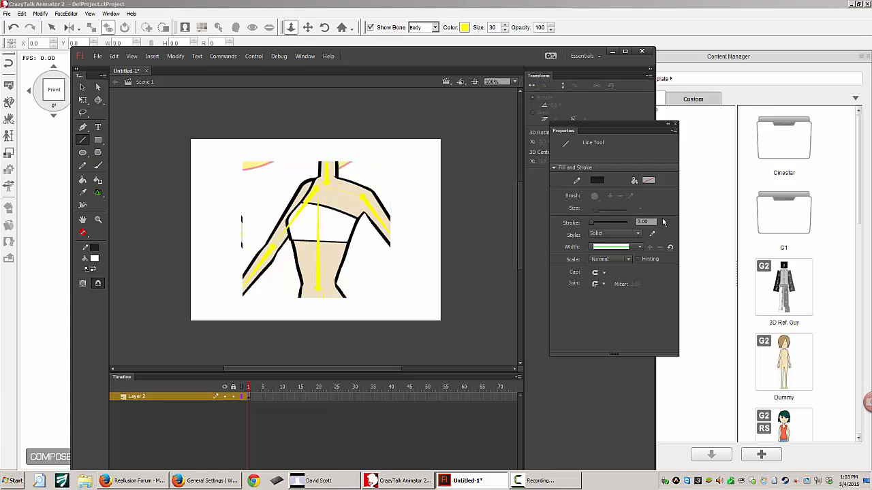
drag(649, 221, 632, 225)
text(4)
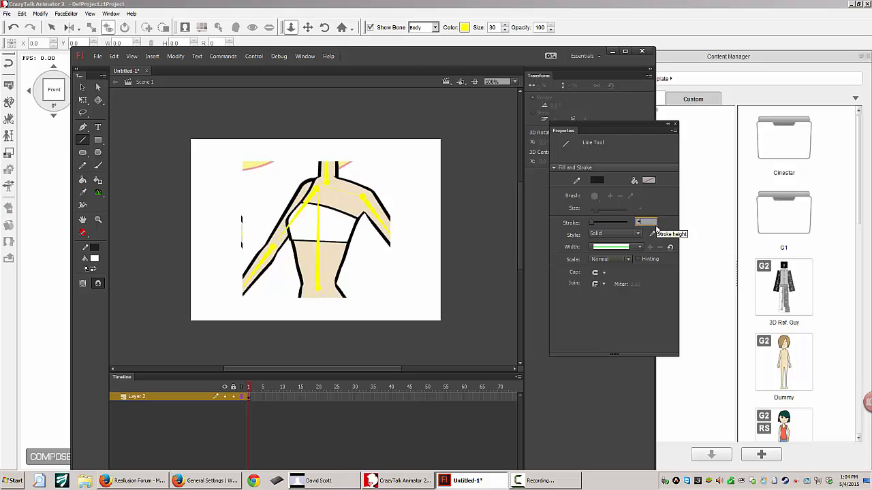
key(Return)
Step: Maximize the Flash window, add a new layer above the torso bitmap, and lock the bitmap's layer
key(ctrl+=)
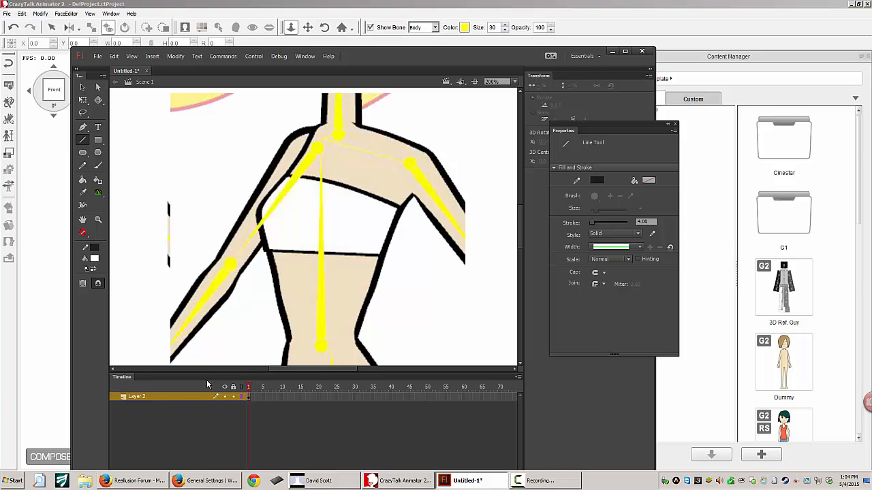
double_click(450, 58)
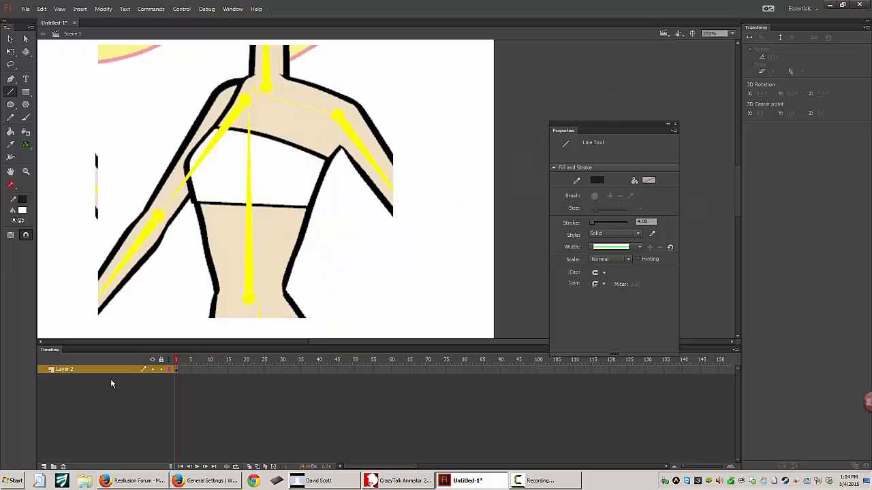
click(44, 467)
click(161, 377)
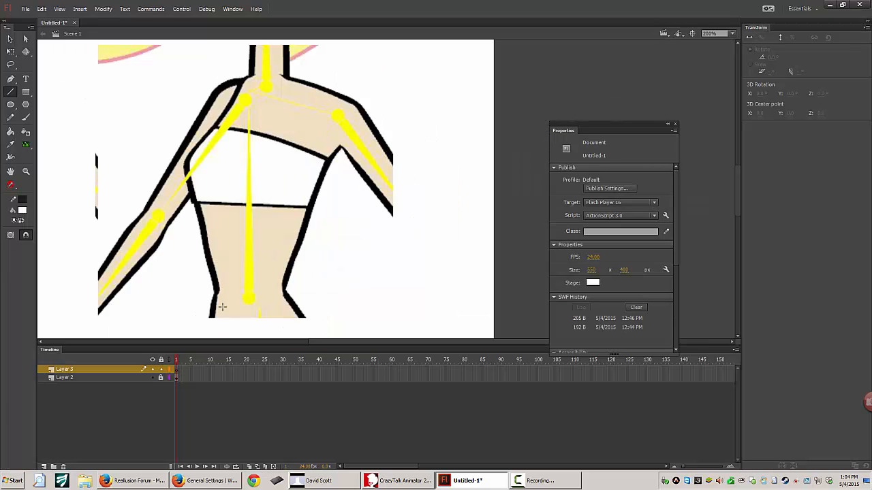
Step: Trace the right-hand half of the torso with lines from waist to shoulder to neck, and bend them into curves
drag(282, 290, 259, 73)
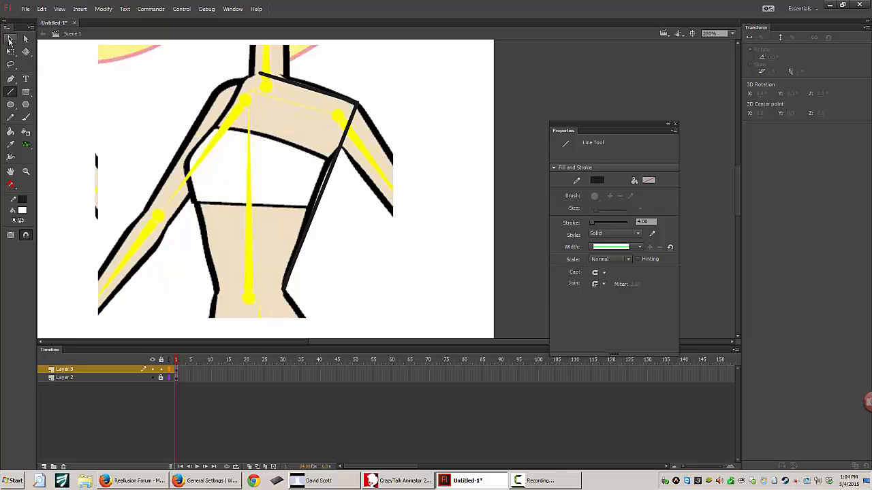
click(9, 40)
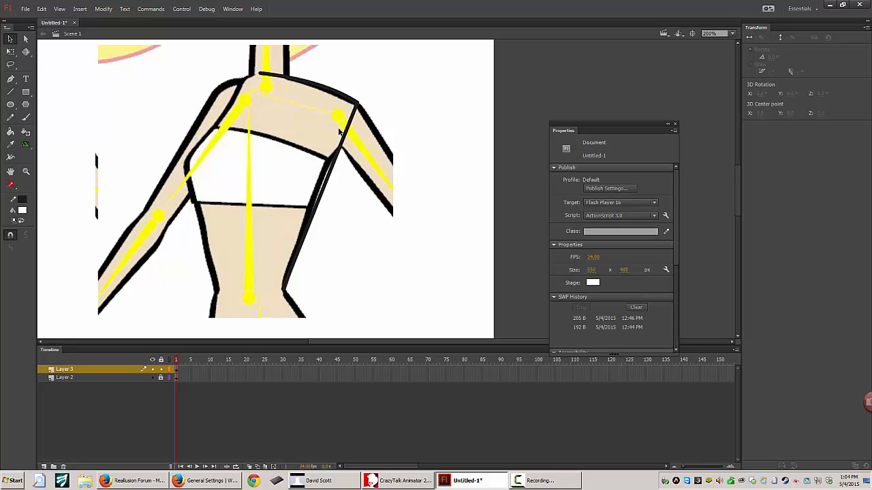
drag(339, 132, 376, 98)
Step: Select the traced half-torso outline and change its stroke color to black
mouse_move(383, 66)
mouse_down()
mouse_move(247, 262)
mouse_move(198, 306)
mouse_up()
click(28, 202)
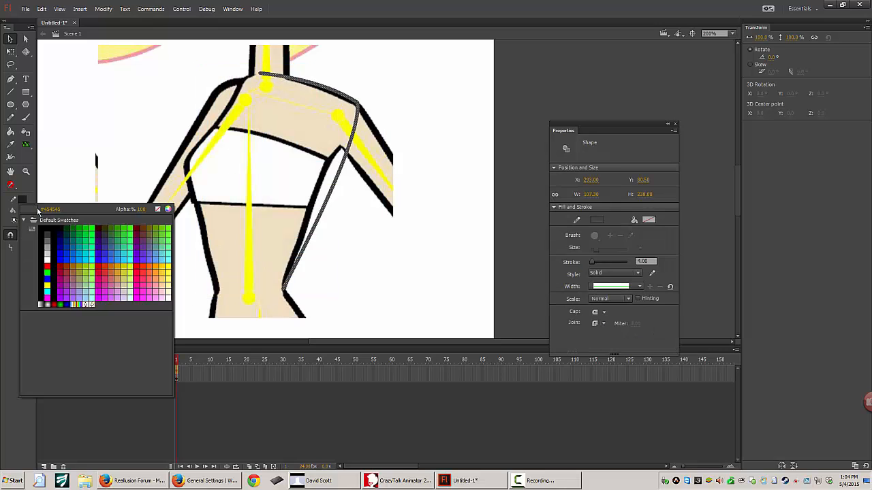
click(30, 225)
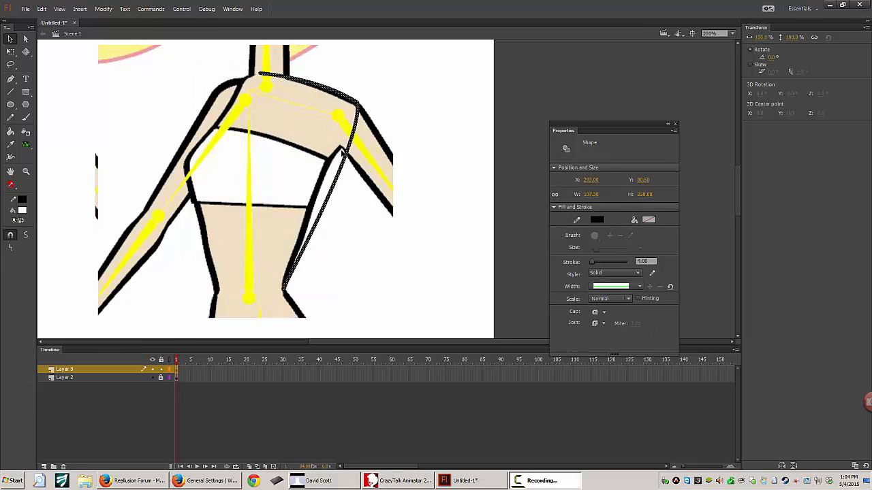
Step: Paste a copy of the half-torso outline in place and flip it horizontally
click(104, 8)
click(327, 7)
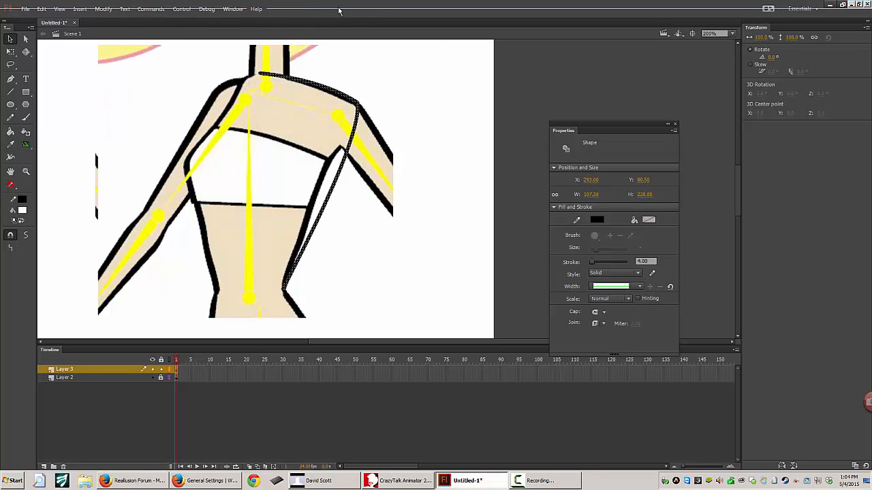
right_click(408, 80)
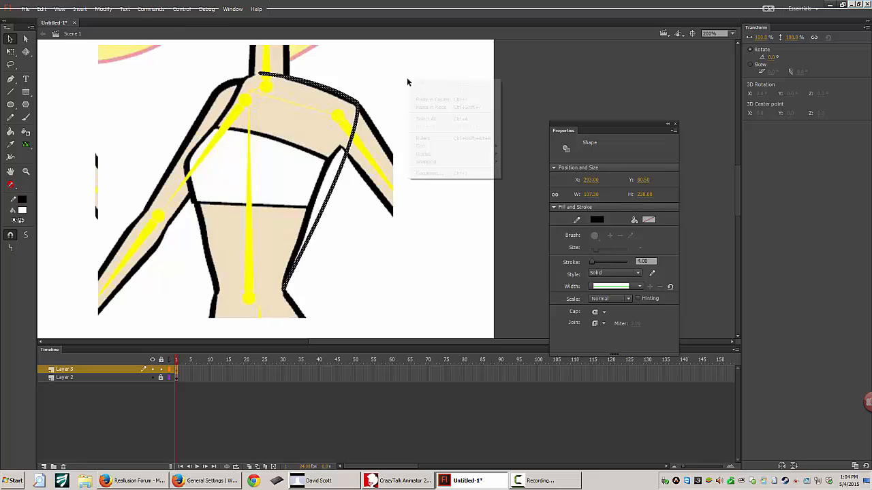
click(436, 111)
click(103, 8)
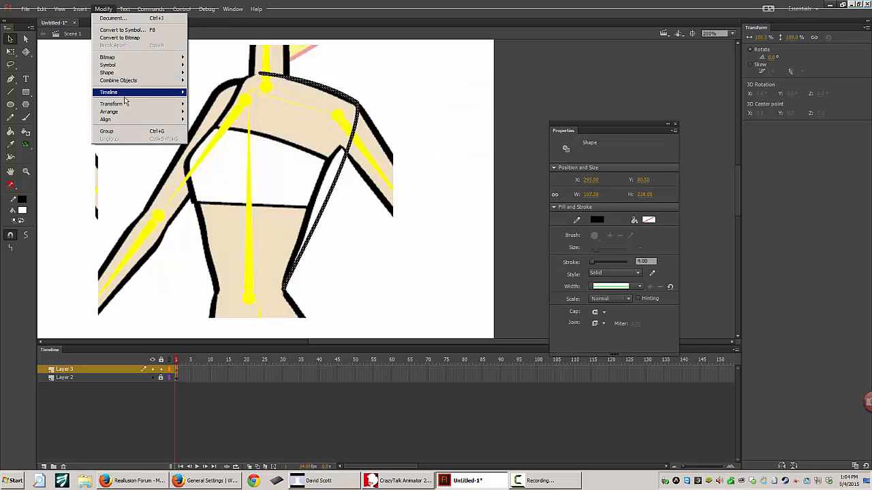
mouse_move(126, 104)
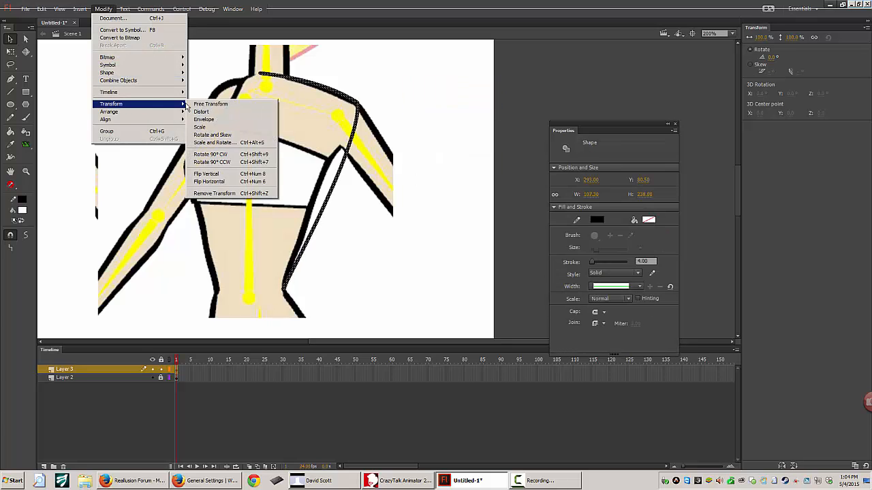
click(218, 183)
Step: Move the mirrored half to about X 218 so that it crosses the original outline at the neck
key(shift+Left)
key(shift+Left)
key(shift+Left)
key(shift+Left)
key(shift+Left)
key(shift+Left)
key(shift+Left)
key(shift+Left)
key(shift+Left)
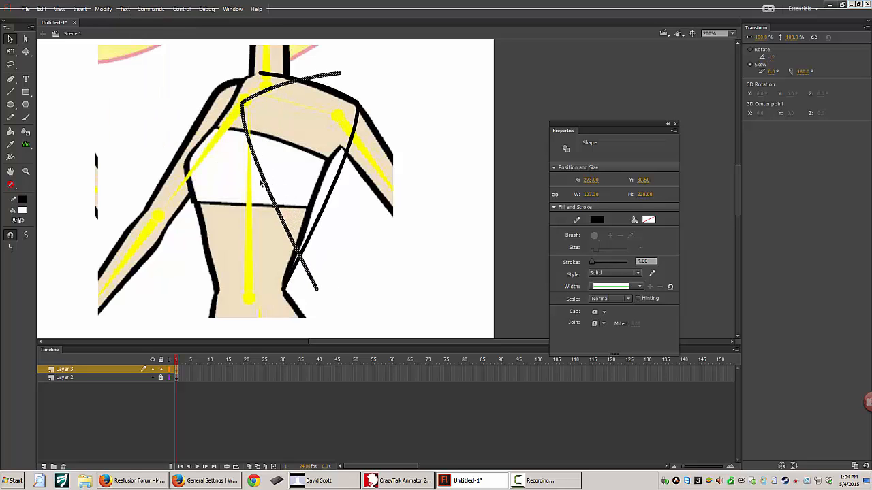
key(Right)
key(Right)
key(Right)
key(Right)
key(Right)
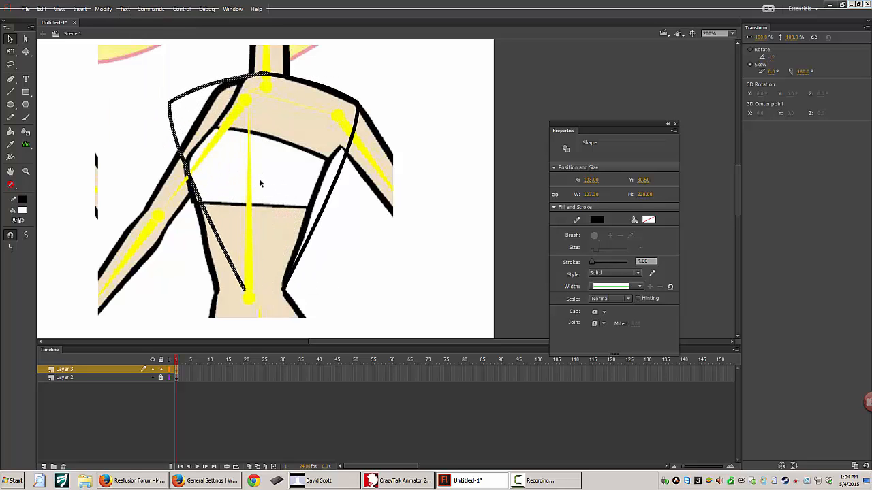
key(Right)
key(Right)
key(Right)
key(Right)
key(Right)
key(Right)
key(Right)
key(Right)
key(Right)
key(Right)
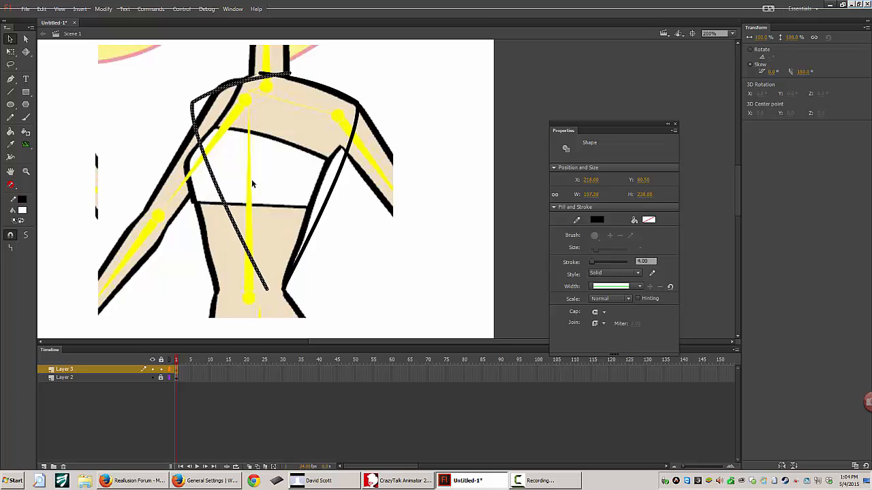
Step: Delete the overlapping line ends at the neck and pull both lower waist ends outward
click(318, 81)
click(285, 76)
key(Delete)
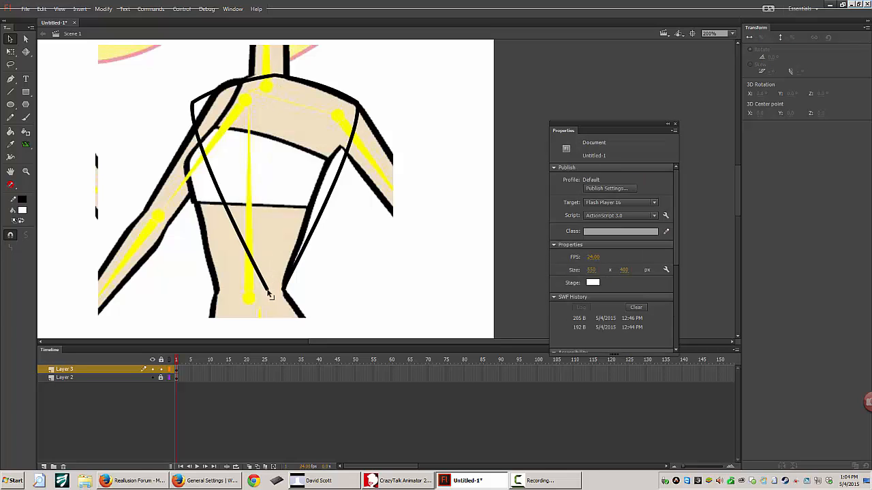
drag(267, 291, 227, 293)
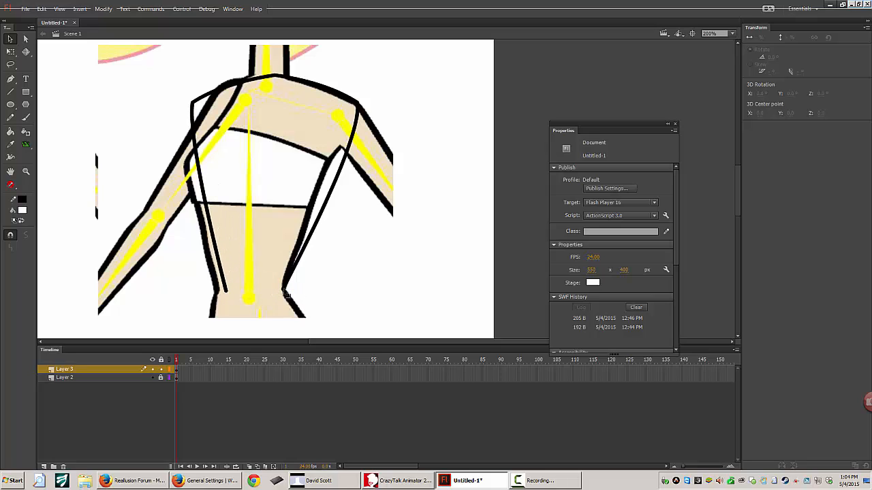
mouse_move(286, 292)
mouse_down()
mouse_move(312, 293)
mouse_move(121, 49)
mouse_move(141, 81)
mouse_move(136, 90)
mouse_up()
Step: Select the whole torso outline and nudge it left to about X 213.7
mouse_move(147, 54)
mouse_down()
mouse_move(293, 179)
mouse_move(398, 301)
mouse_up()
key(Left)
key(Left)
key(Left)
key(Left)
key(Left)
key(Left)
key(Left)
key(Left)
key(Left)
key(Left)
key(Left)
key(Left)
key(Left)
key(Left)
key(Left)
key(Left)
key(Left)
key(Left)
key(Left)
key(Left)
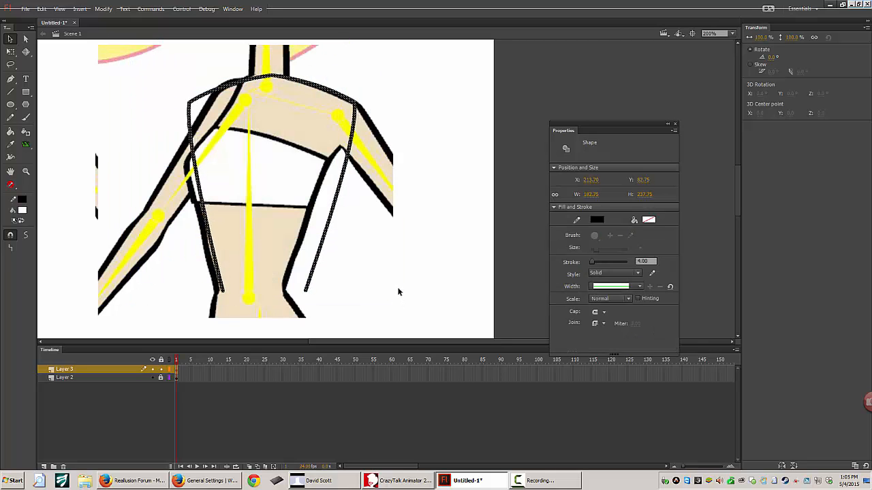
Step: Narrow the torso outline to about 158 px wide with Free Transform so it fits the reference waist
click(10, 51)
drag(172, 182, 182, 182)
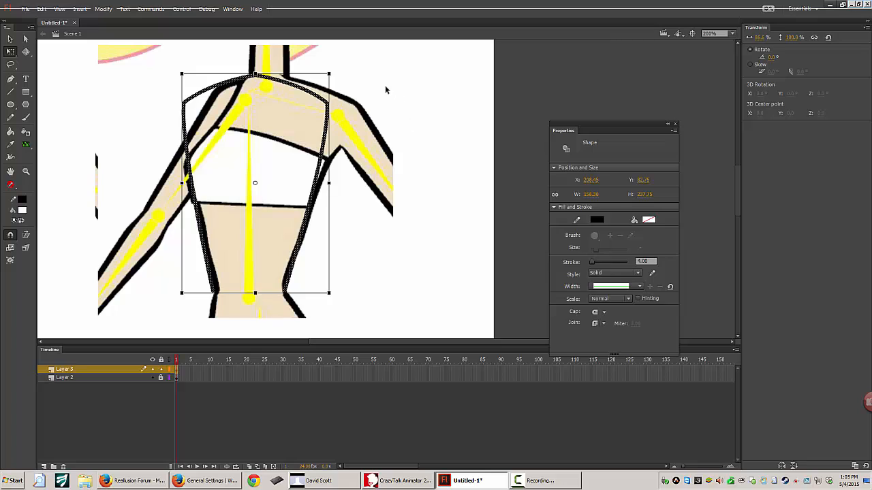
click(371, 97)
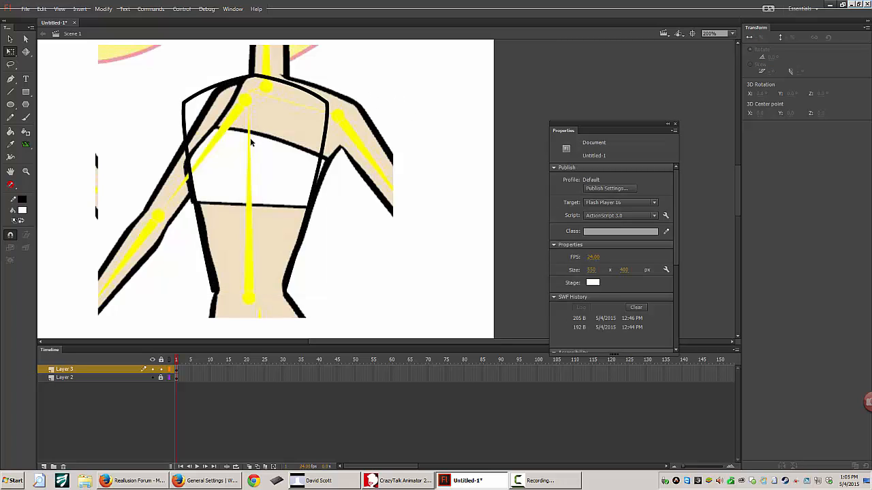
Step: Draw the white top's upper and lower edge lines across the torso, bowing the upper one upward and the lower one slightly downward
click(10, 92)
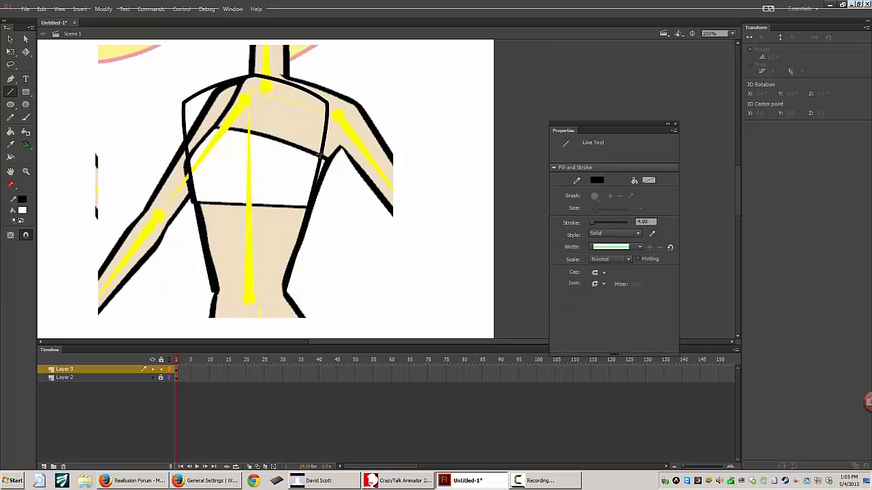
drag(320, 156, 189, 155)
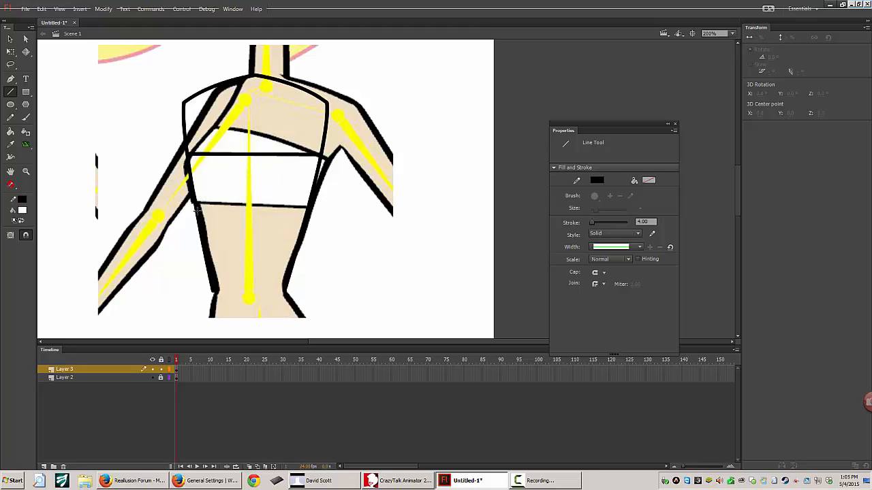
drag(195, 203, 195, 204)
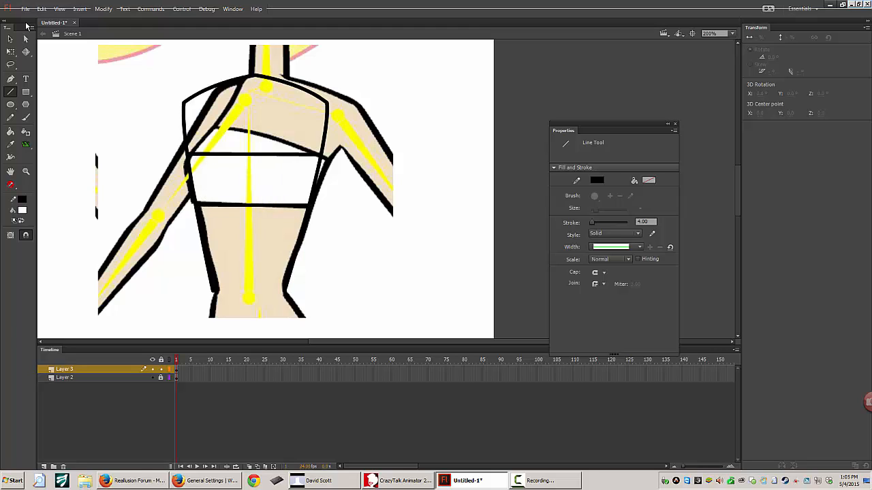
click(10, 39)
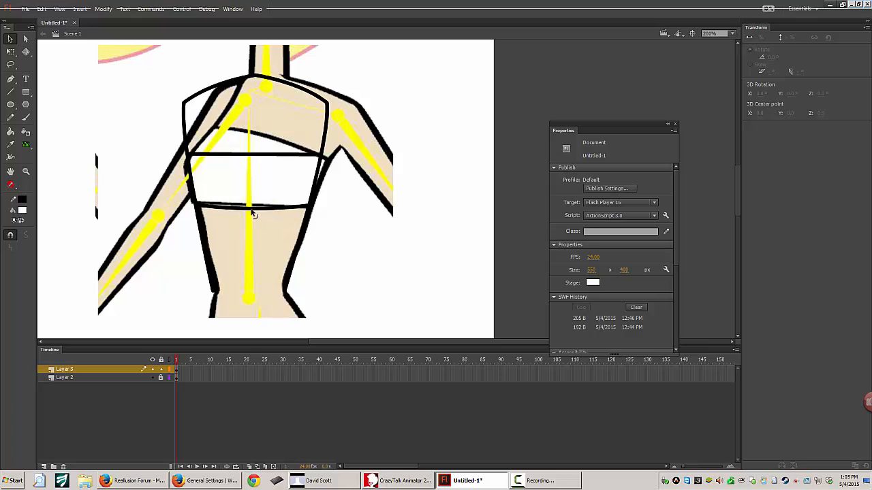
drag(252, 156, 252, 146)
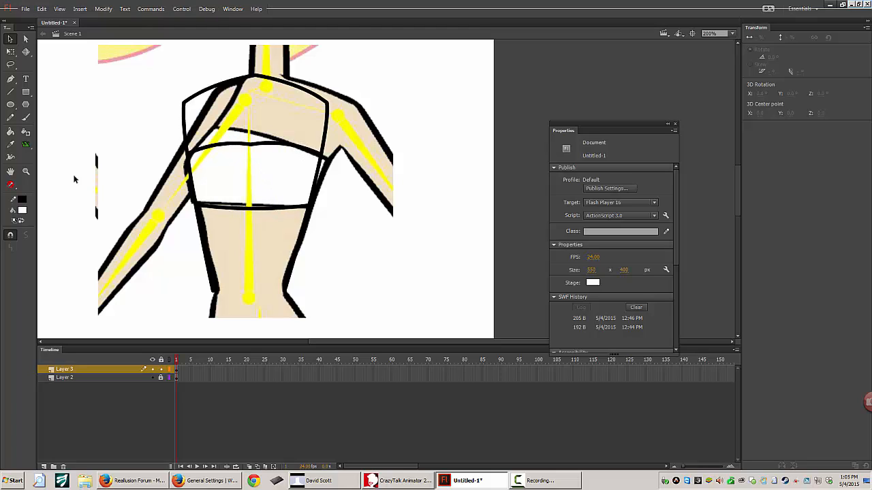
Step: Close the waist with a straight line and fill the chest and midriff with the skin tone sampled from the reference
key(n)
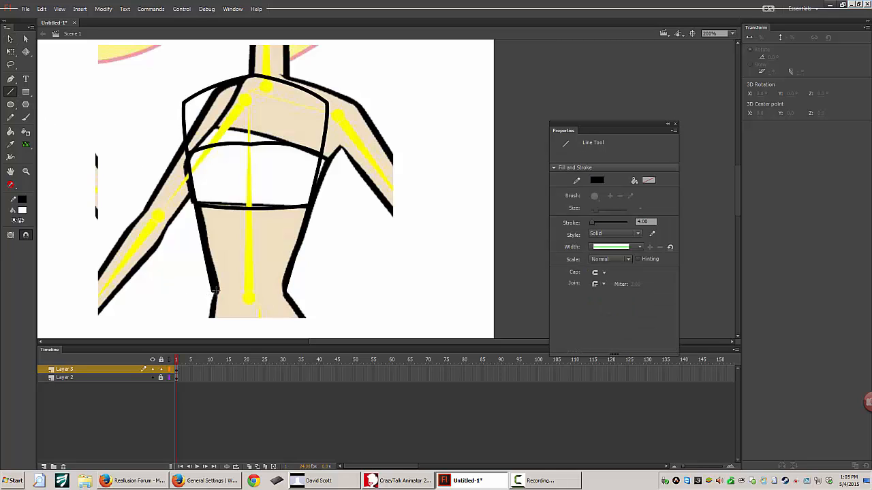
drag(215, 291, 287, 291)
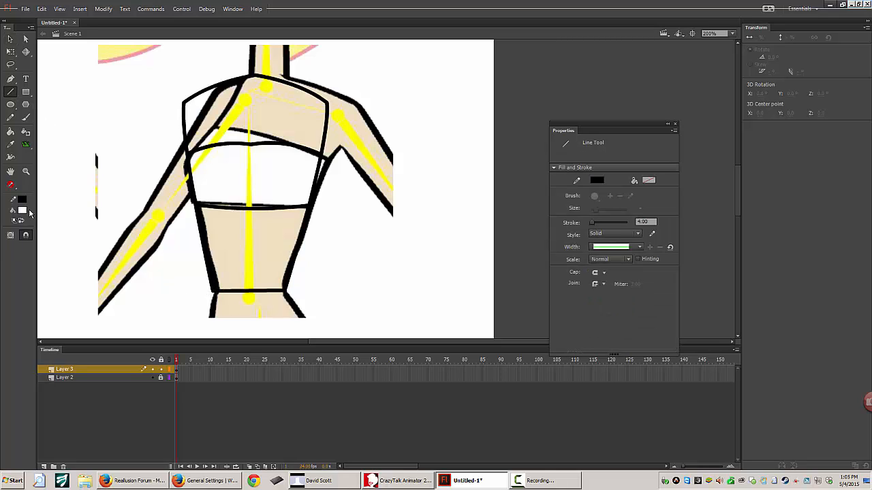
click(29, 212)
click(283, 232)
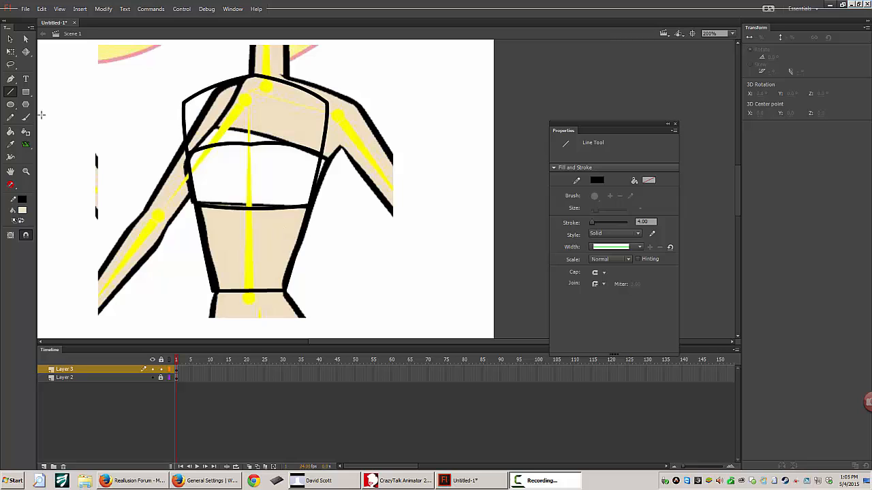
click(11, 132)
click(273, 238)
click(280, 127)
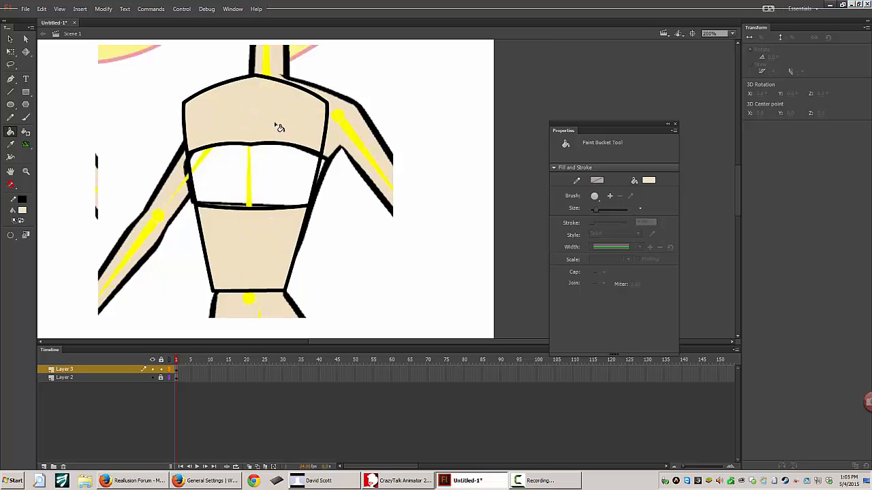
Step: Fill the band between the two chest lines with white and delete the reference layer, Layer 2
click(21, 212)
click(291, 166)
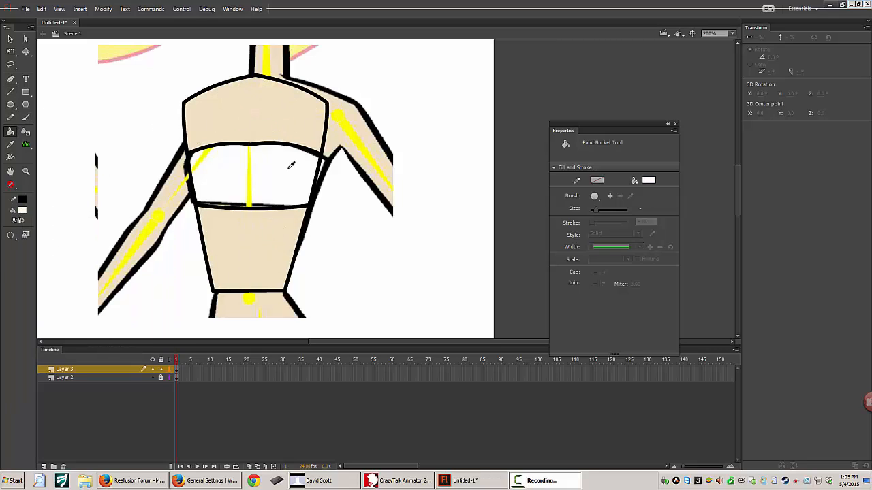
click(286, 181)
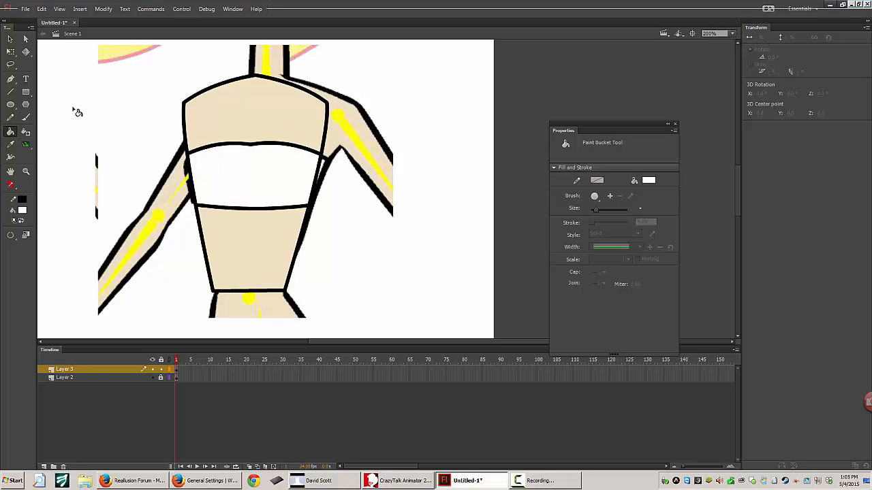
right_click(93, 378)
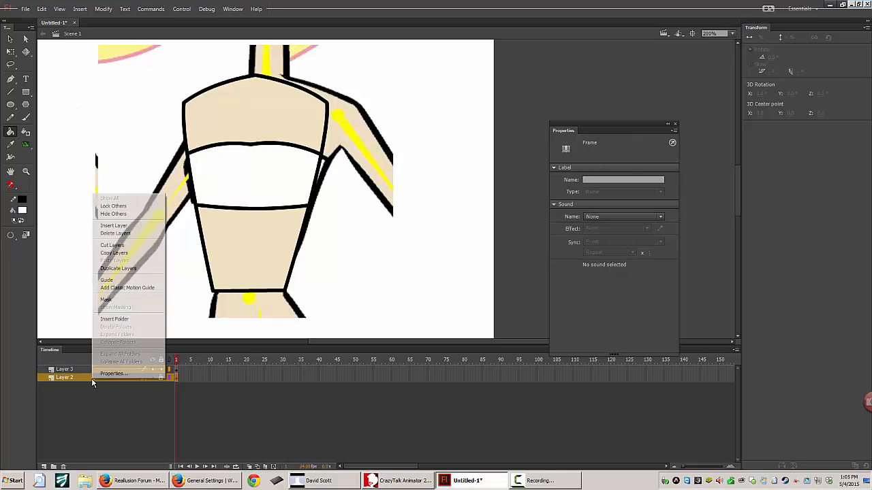
click(63, 468)
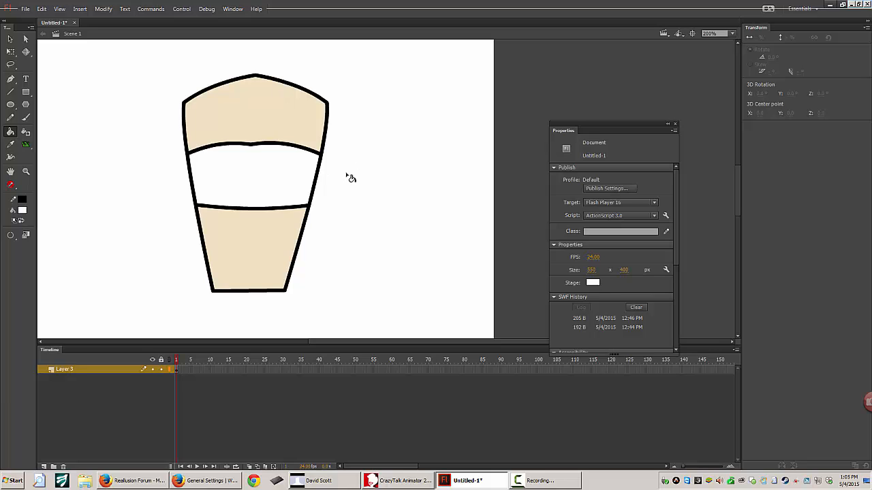
Step: Export the torso drawing to the Desktop as an SWF movie named torso_0
key(ctrl+alt+shift+s)
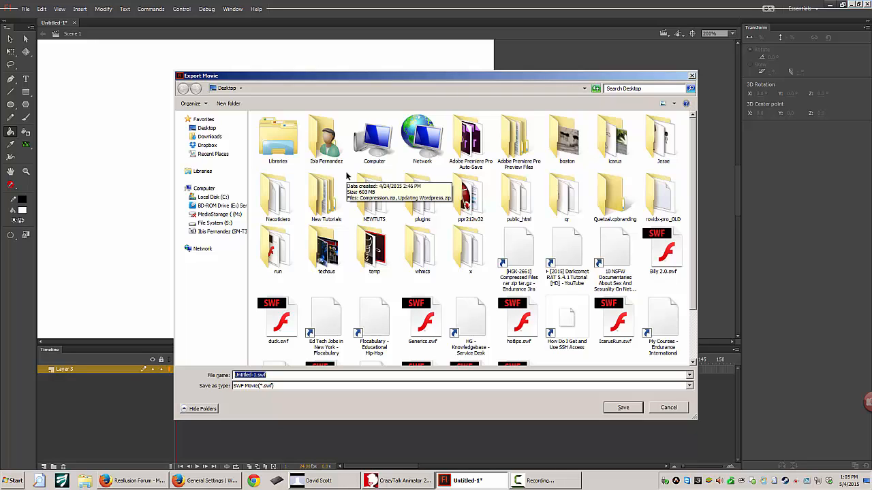
text(torso_0)
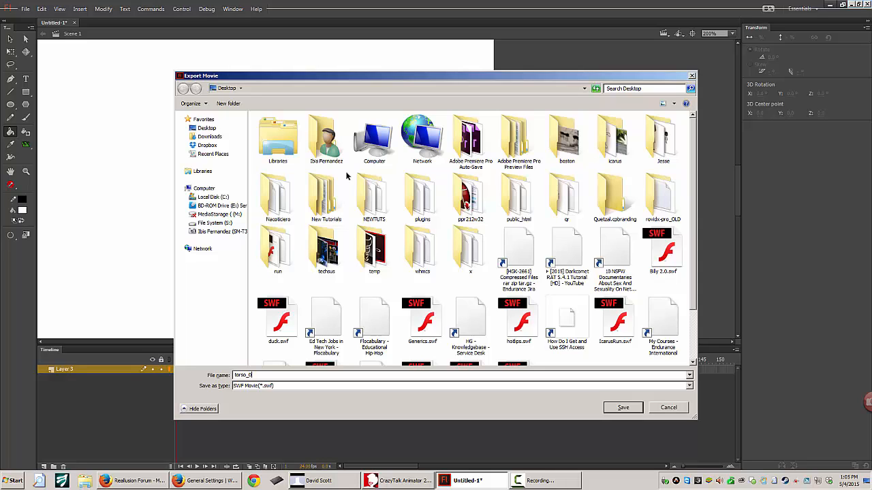
click(622, 407)
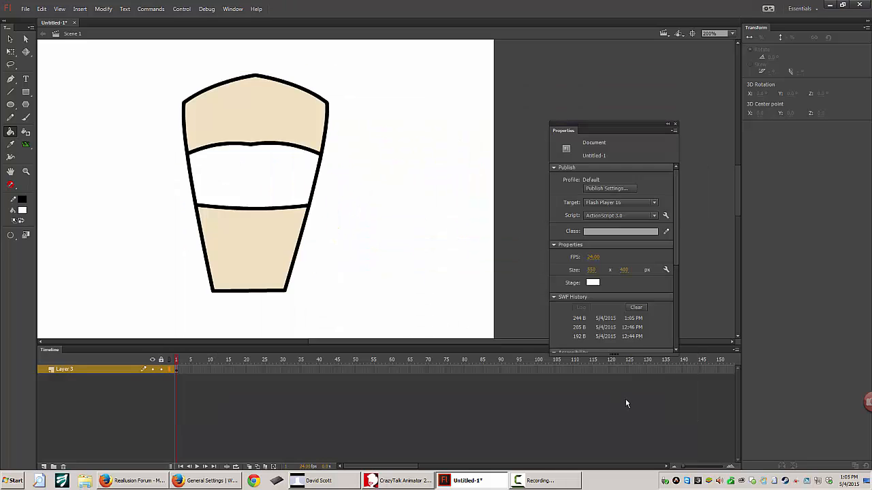
Step: Return to CrazyTalk Animator and open the character's upper torso in the Sprite Editor
click(830, 4)
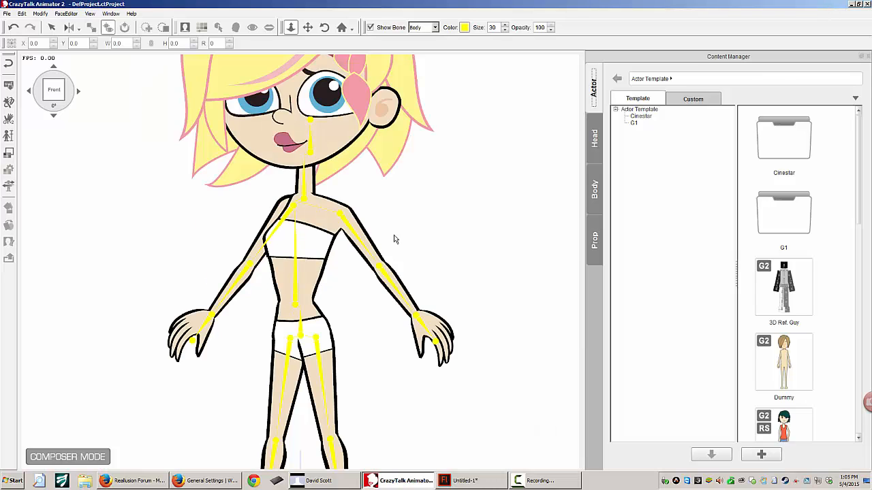
click(311, 235)
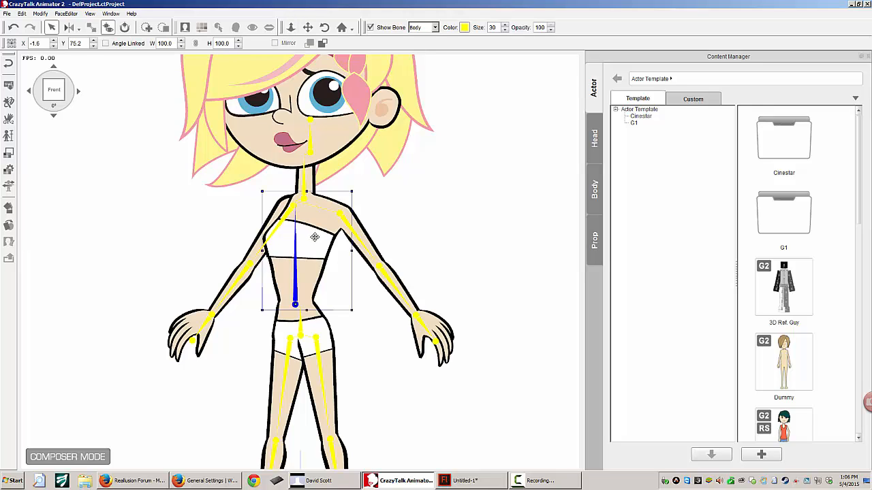
click(11, 228)
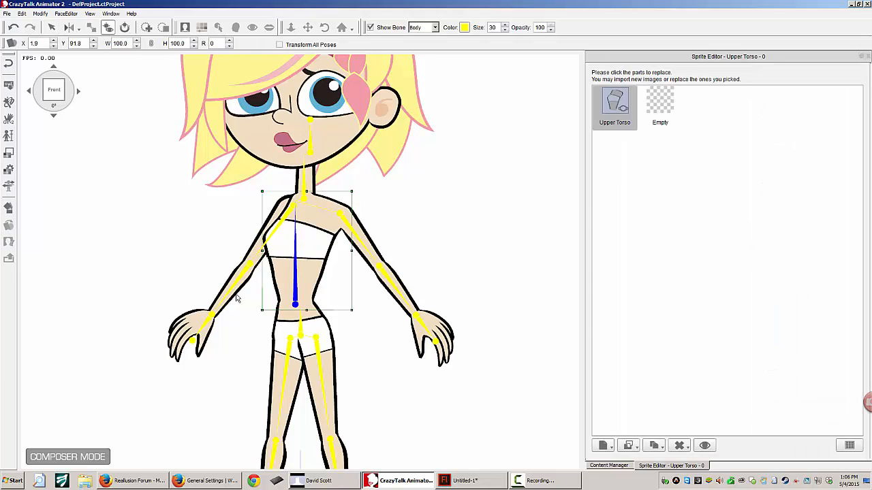
Step: Replace the Upper Torso sprite for the current angle only with torso_0.swf from the Desktop
click(615, 102)
click(655, 174)
click(631, 446)
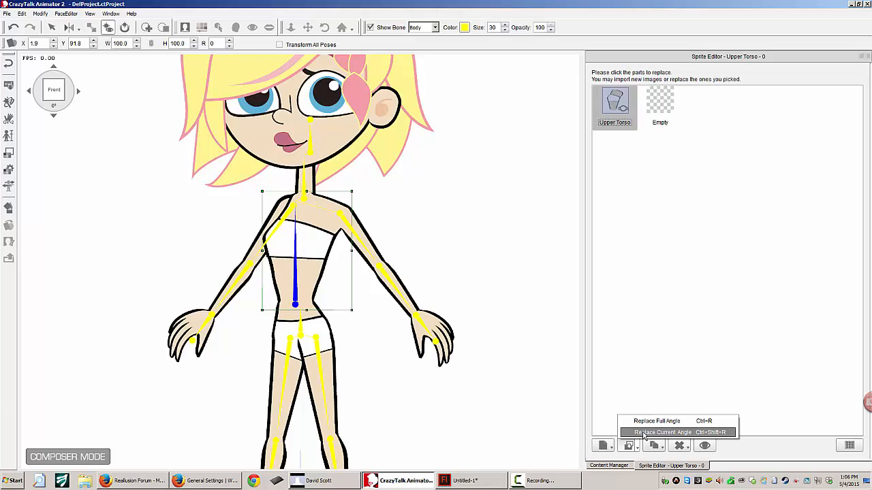
click(644, 433)
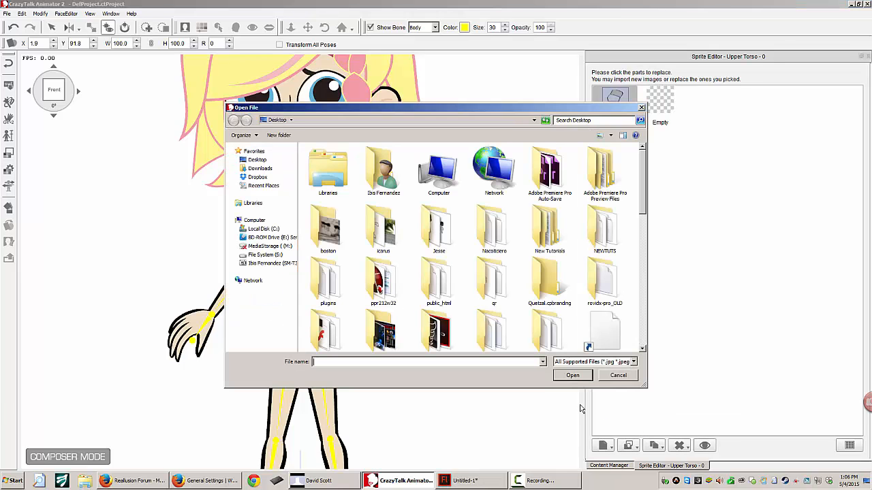
text(ros)
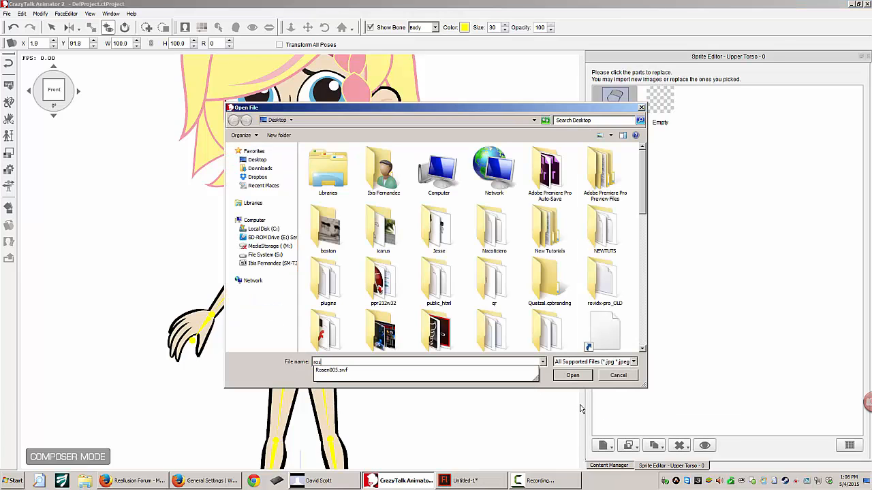
key(BackSpace)
key(BackSpace)
key(BackSpace)
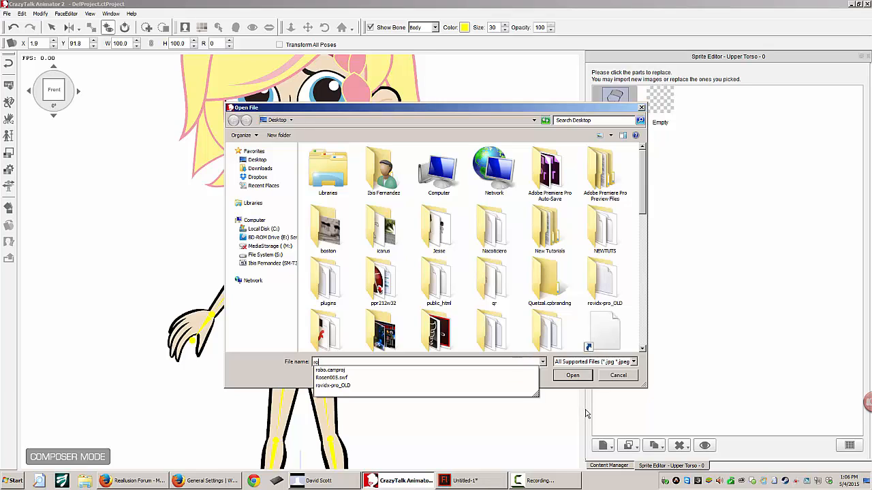
text(tor)
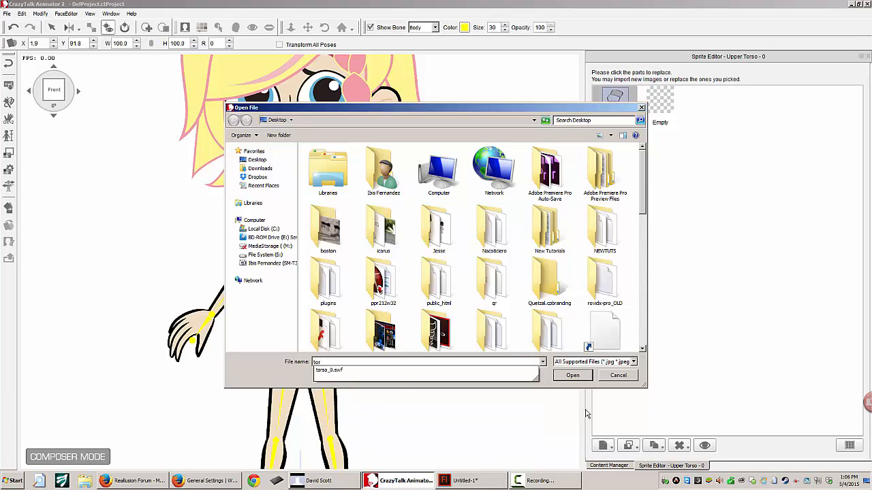
click(384, 371)
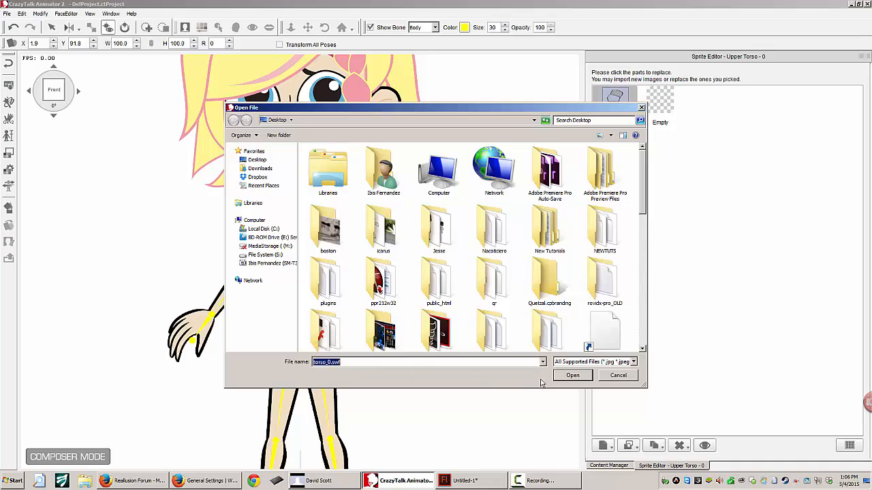
click(576, 375)
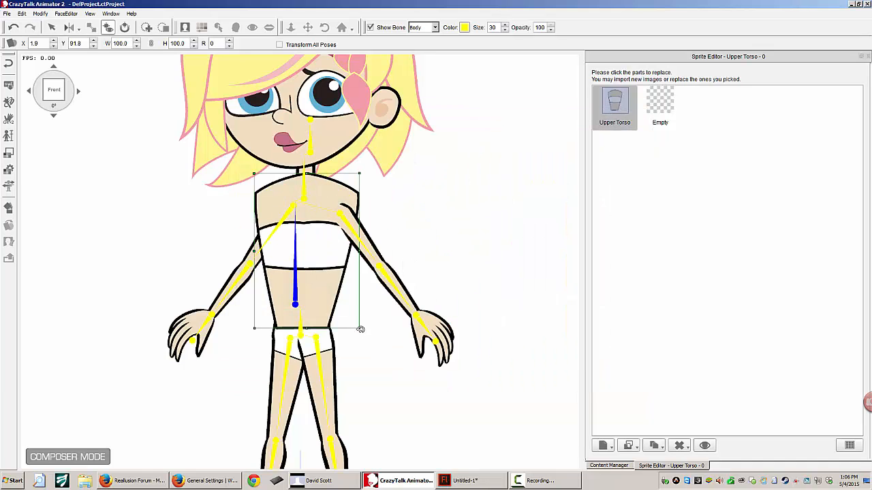
Step: Scale the new upper torso to about 74.3% and raise it to about Y 92.6 so it meets the neck and shoulders
drag(358, 325, 350, 305)
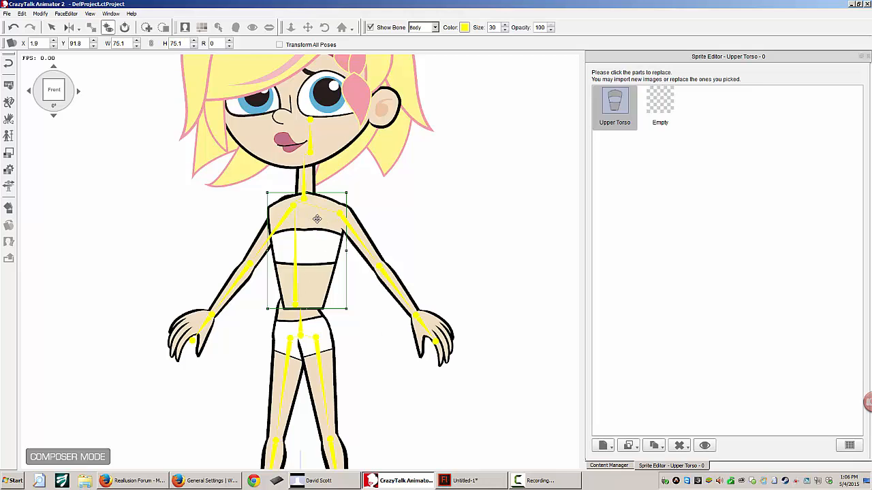
key(Up)
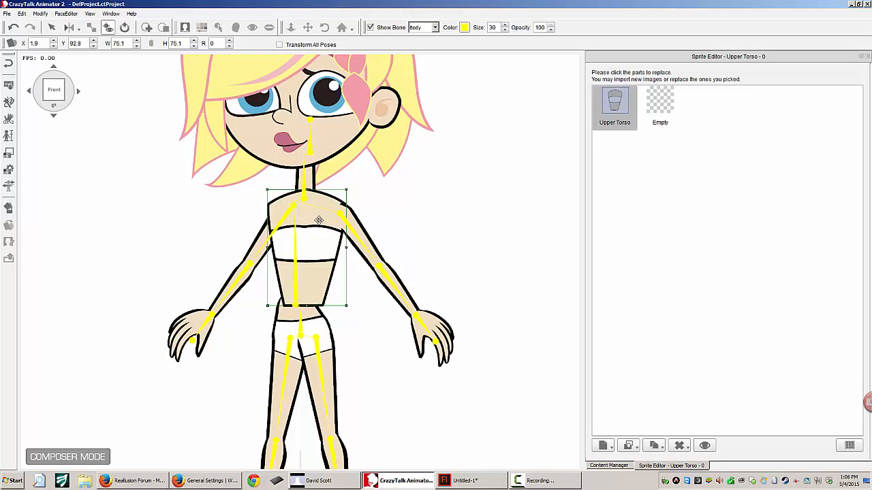
drag(317, 220, 319, 220)
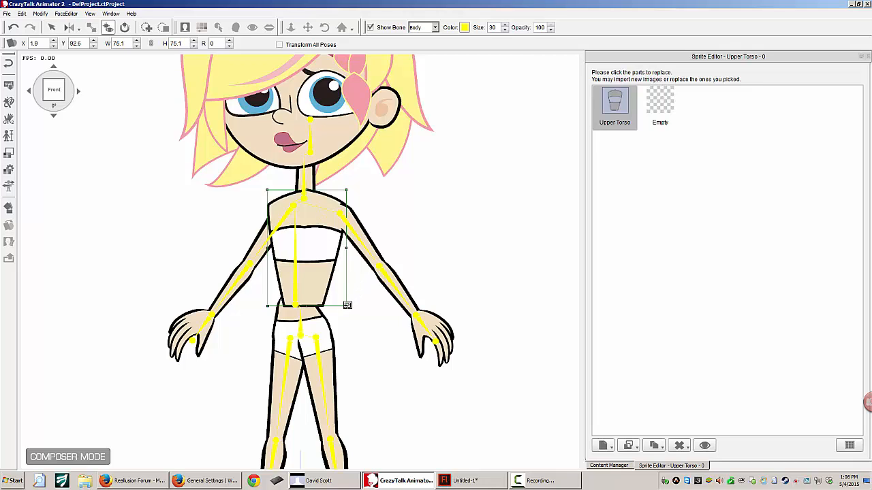
drag(346, 306, 346, 303)
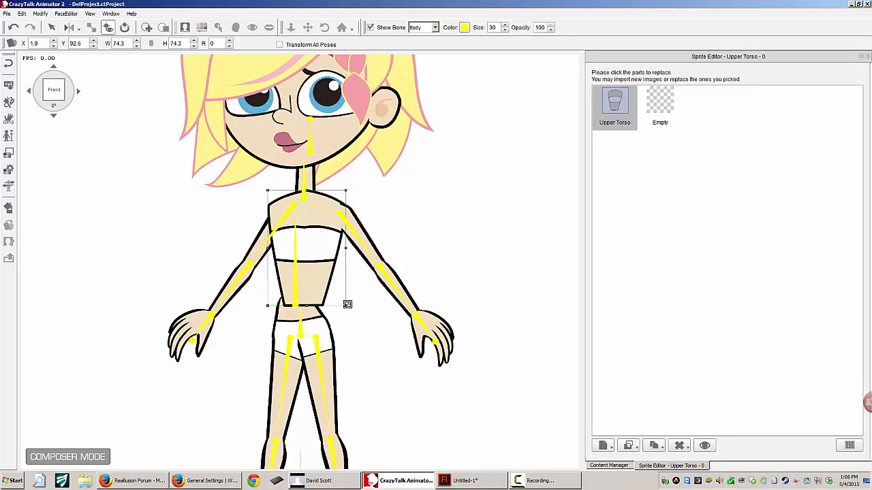
Step: Rotate the lower torso sprite to 7 degrees and position it at about X 1.0, Y 69.7 beneath the new upper torso
click(309, 313)
drag(340, 282, 344, 286)
drag(310, 316, 311, 316)
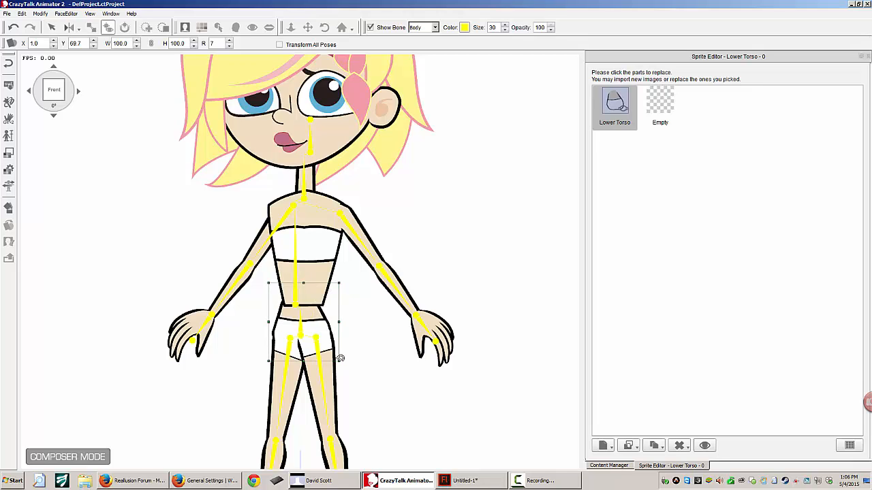
click(318, 270)
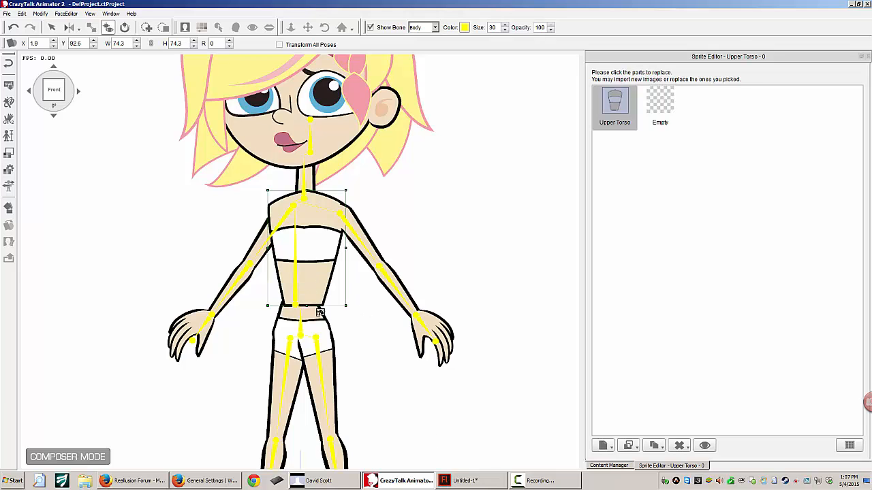
Step: Switch back to Flash and delete the line that closes the torso outline at the waist
click(483, 485)
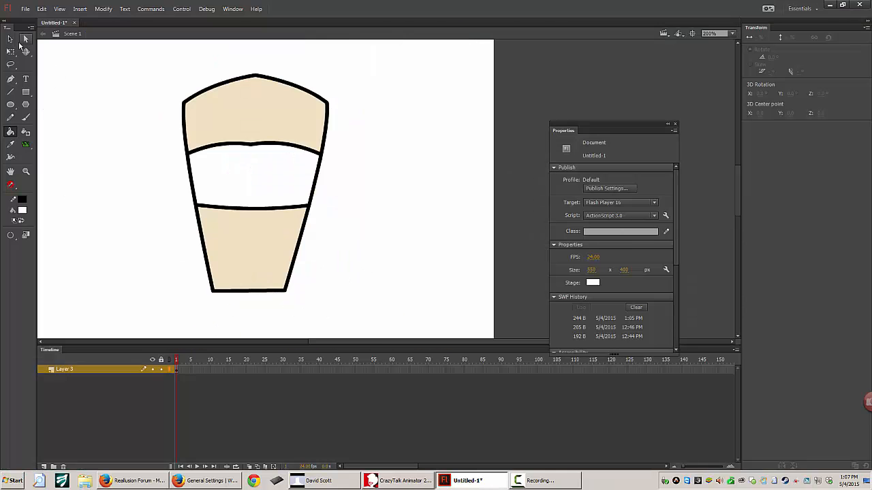
key(v)
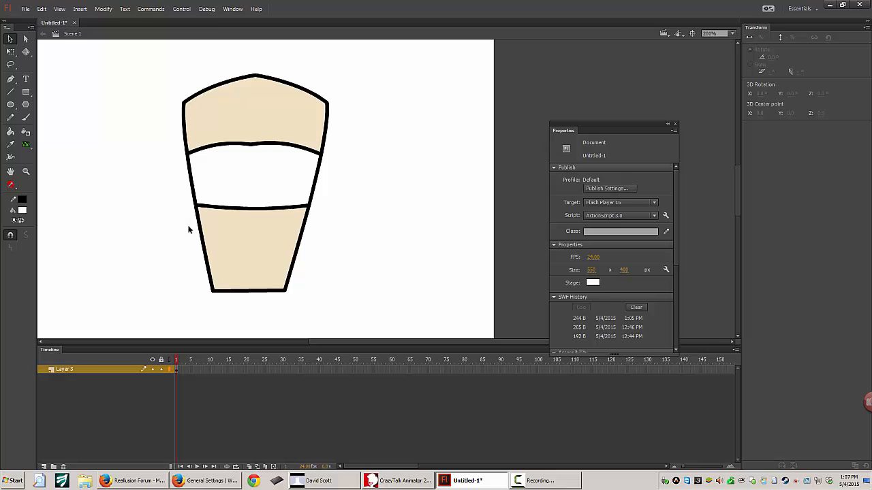
click(230, 292)
key(Delete)
Step: Export the edited torso artwork as torso_0.swf to the Desktop, overwriting the existing file
key(ctrl+alt+shift+s)
text(tors)
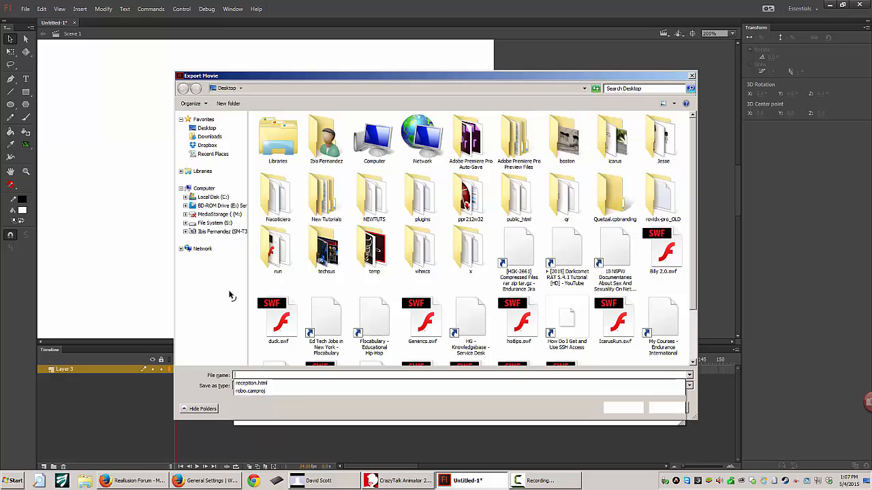
key(Down)
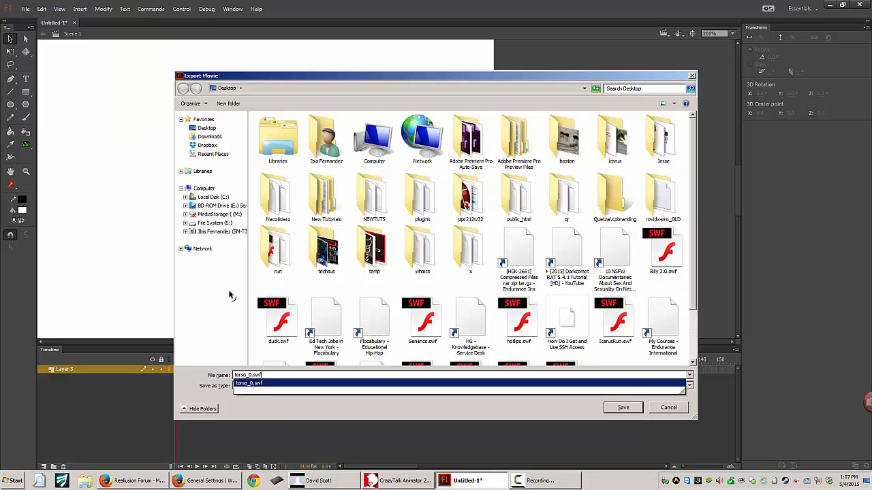
key(Return)
key(y)
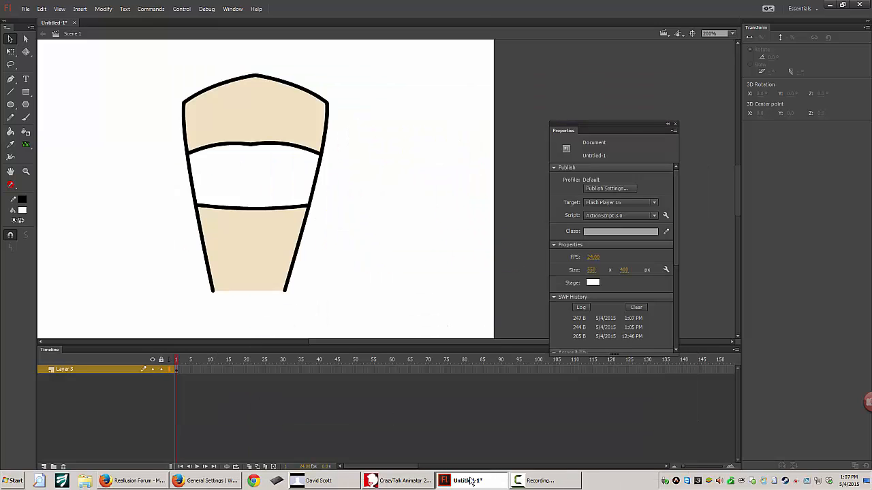
Step: Switch to CrazyTalk Animator, replace the Upper Torso sprite with torso_0.swf from the Desktop and scale it to about 74.0%
click(431, 482)
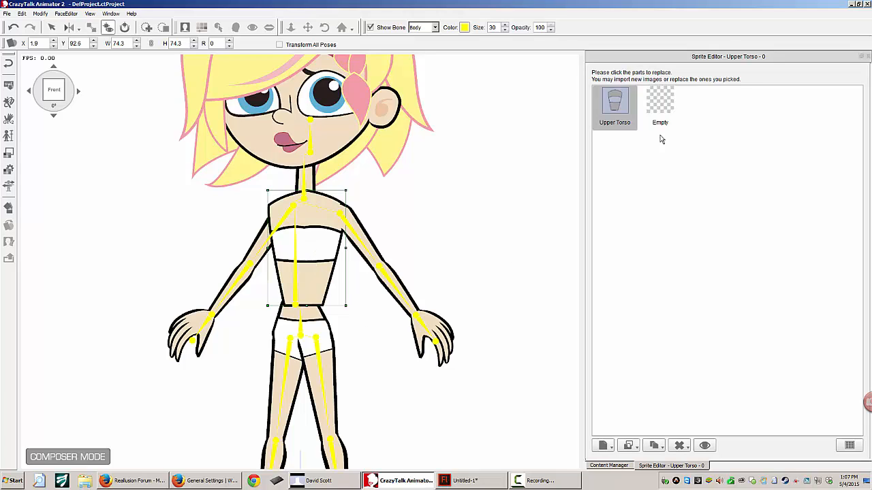
click(625, 109)
click(639, 447)
click(649, 434)
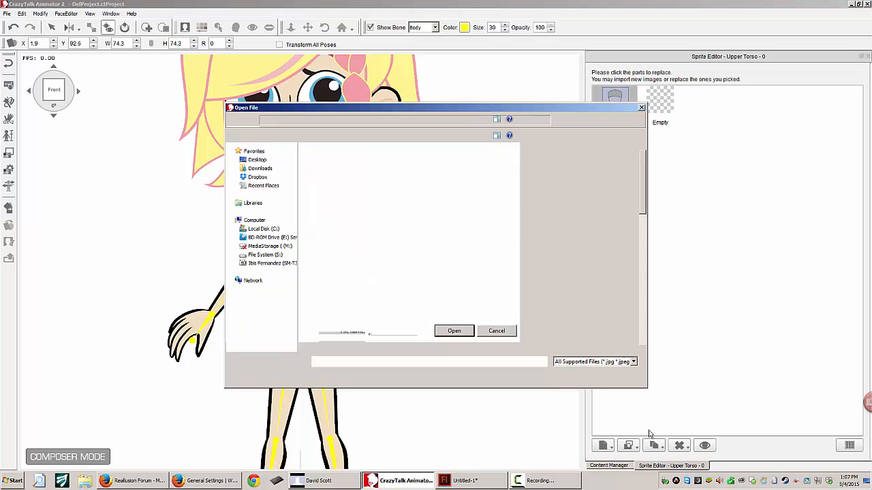
text(tor)
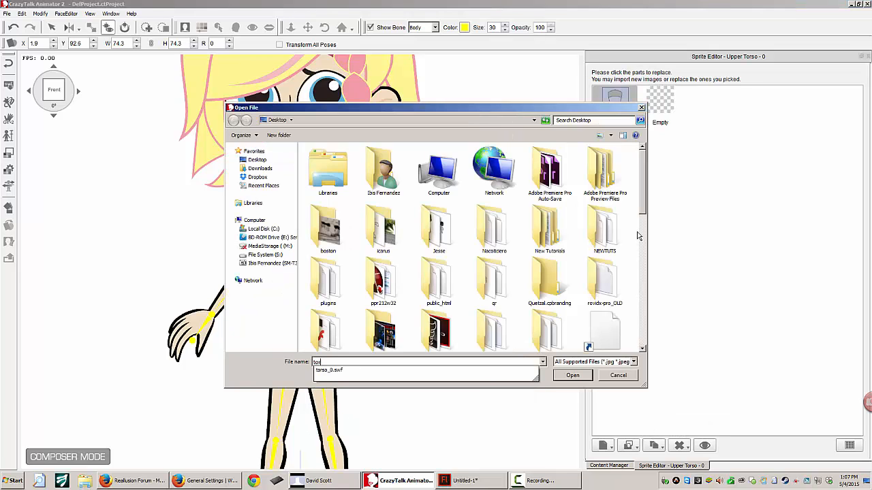
click(359, 372)
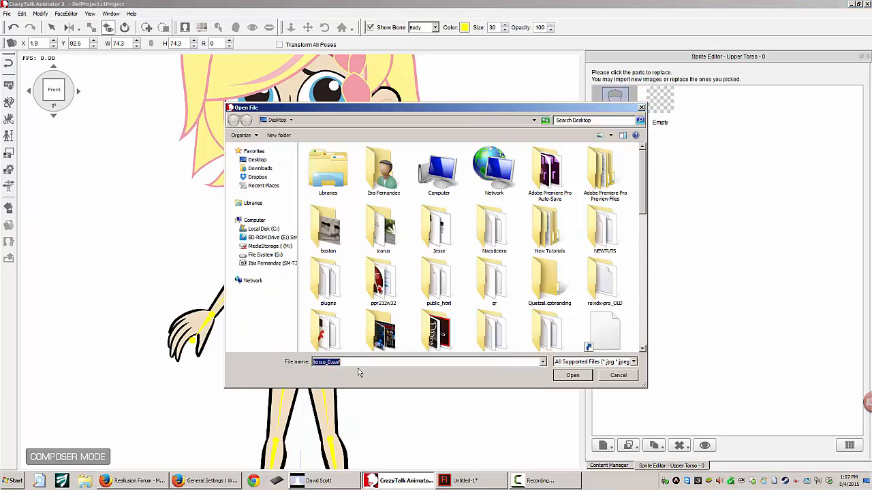
click(579, 379)
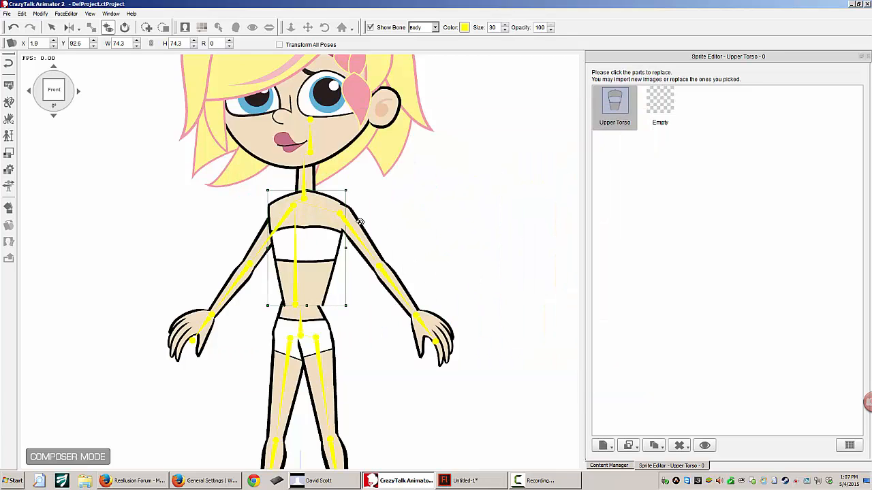
click(347, 188)
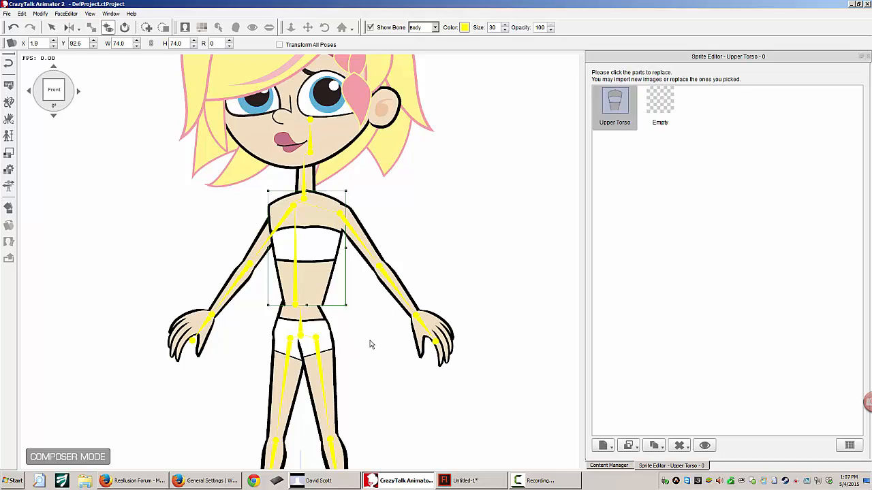
Step: Move the lower torso sprite clear of the body to about X -51.4, Y 72.4 and capture it with the Snipping Tool without saving the snip
click(310, 317)
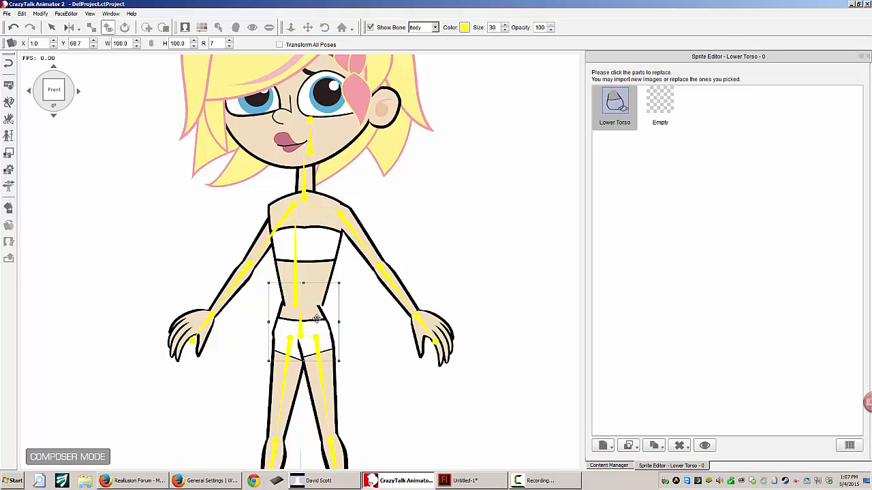
drag(316, 320, 146, 310)
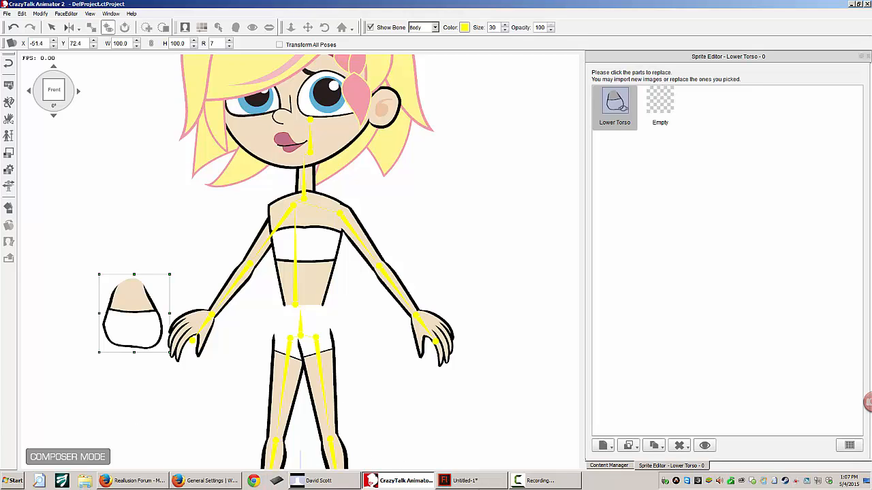
click(12, 481)
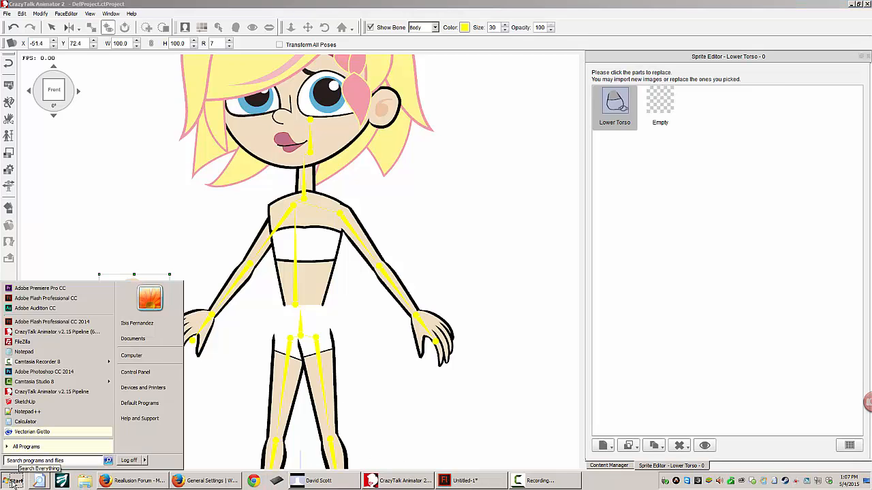
text(sni)
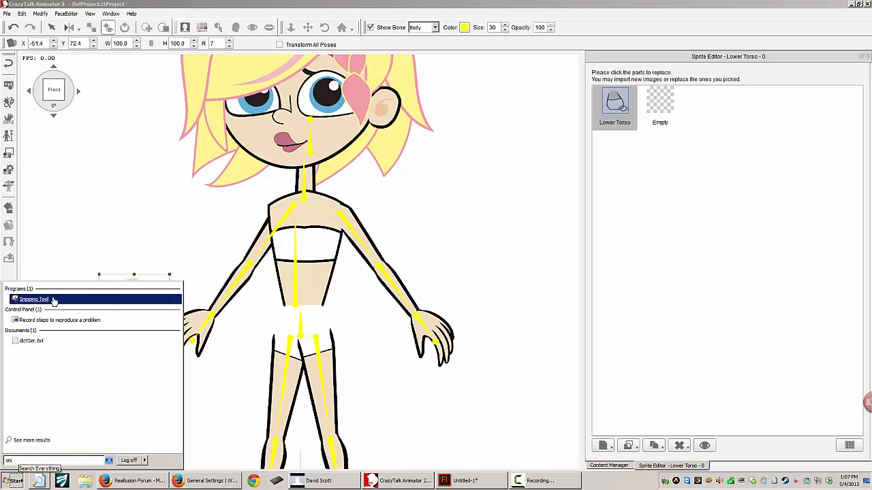
click(54, 302)
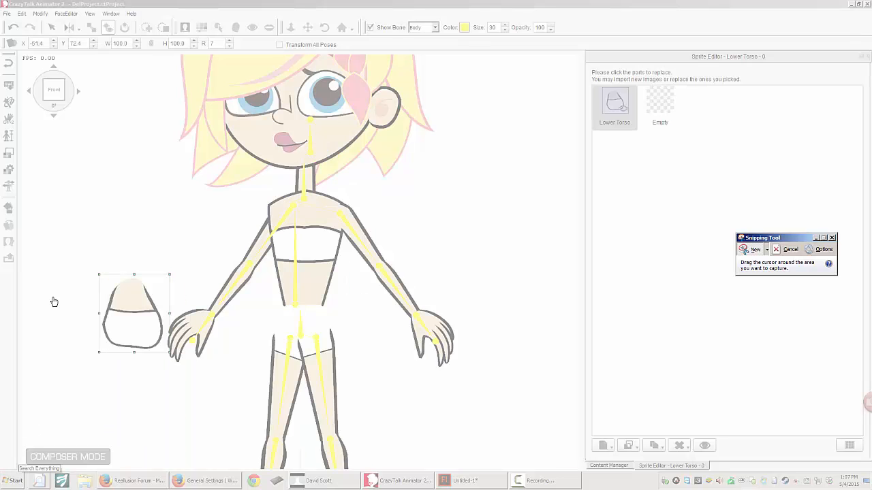
drag(89, 269, 173, 361)
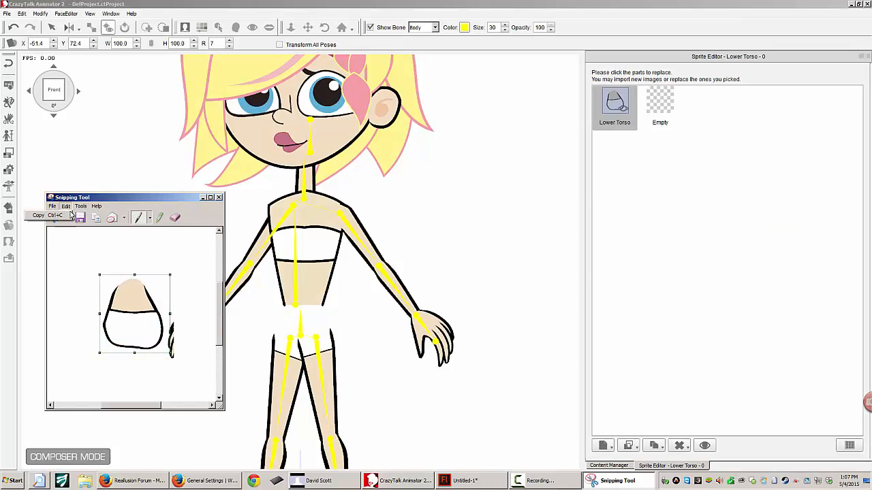
click(219, 198)
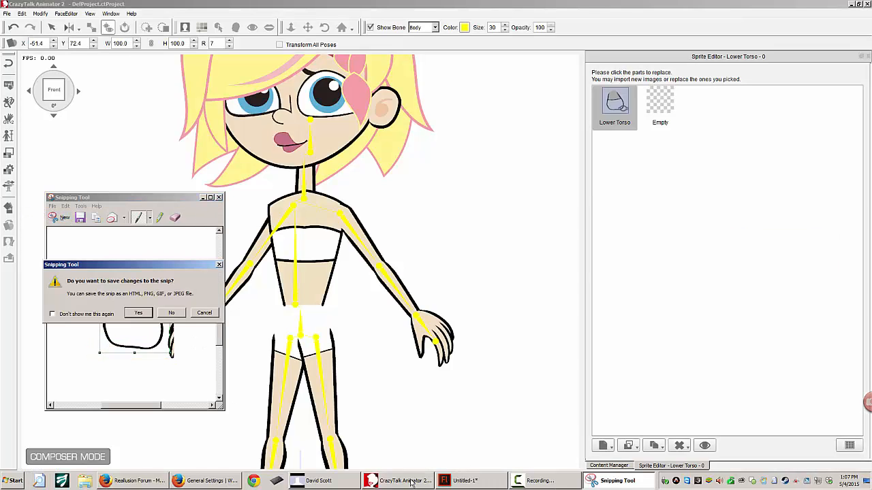
click(178, 294)
Step: Switch to Flash, replace the torso drawing with the pasted lower torso snip and position it at about X 192.2, Y 111.5
click(461, 482)
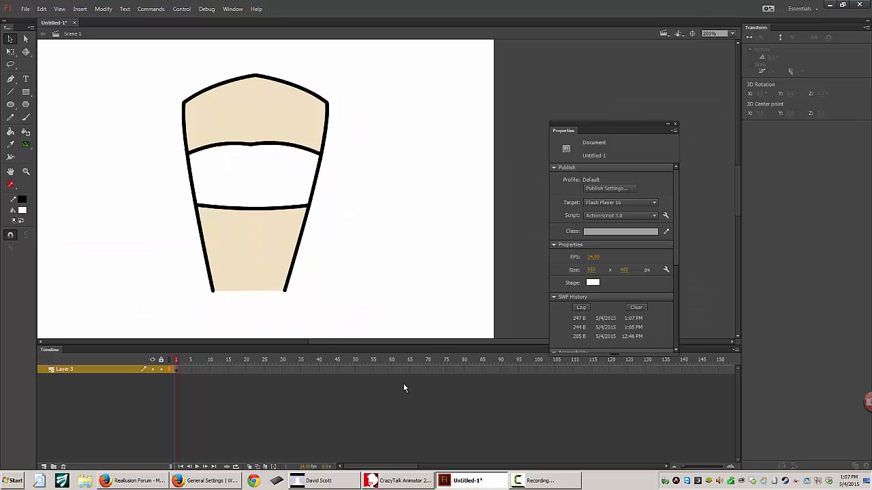
key(ctrl+a)
key(Delete)
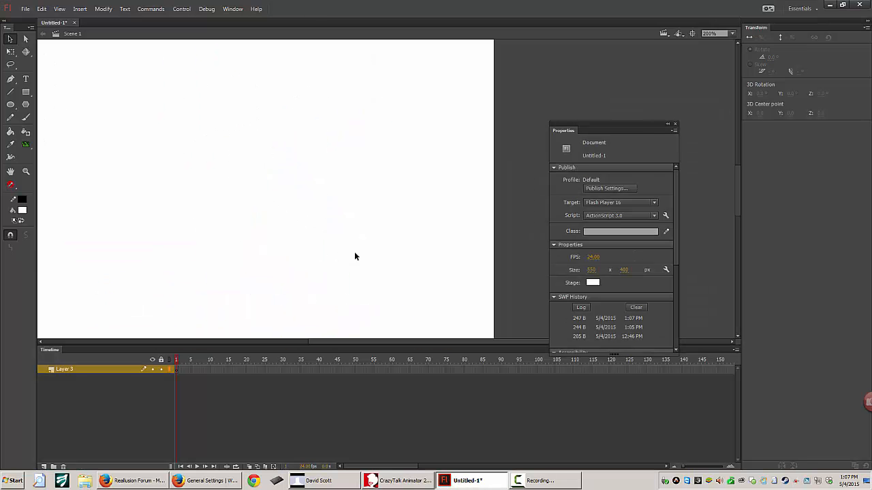
key(ctrl+v)
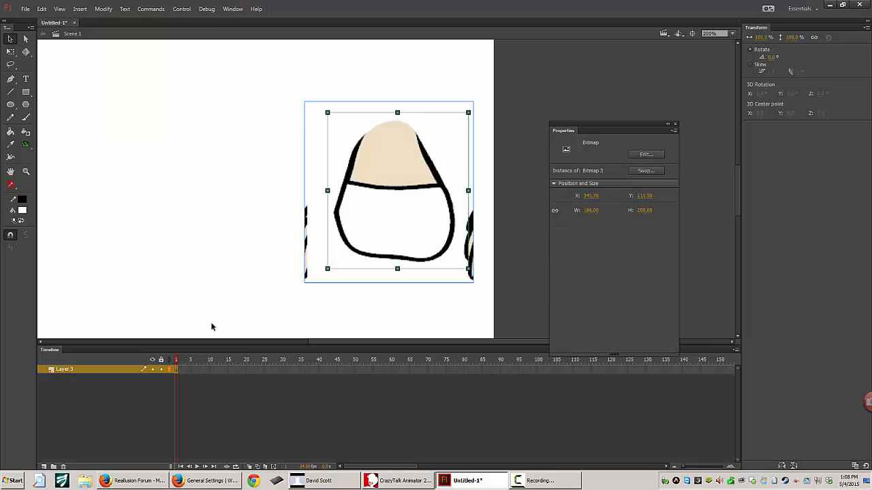
drag(387, 229, 252, 232)
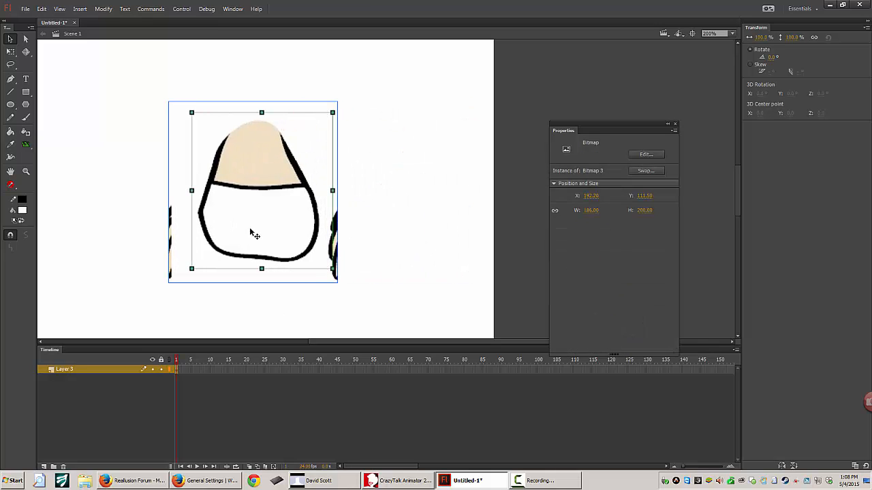
Step: Lock the snip's layer and, on a new layer, draw two joined lines from the shape's bottom centre through the waistband's right end to its top
click(415, 195)
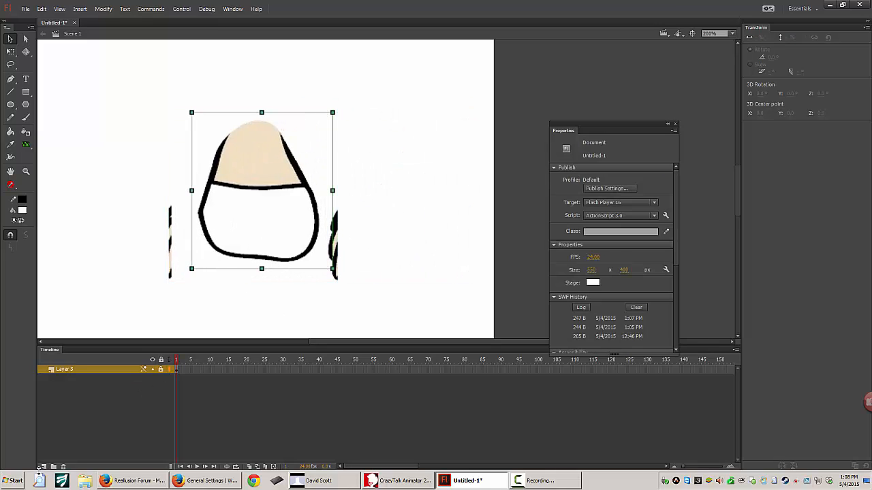
click(45, 467)
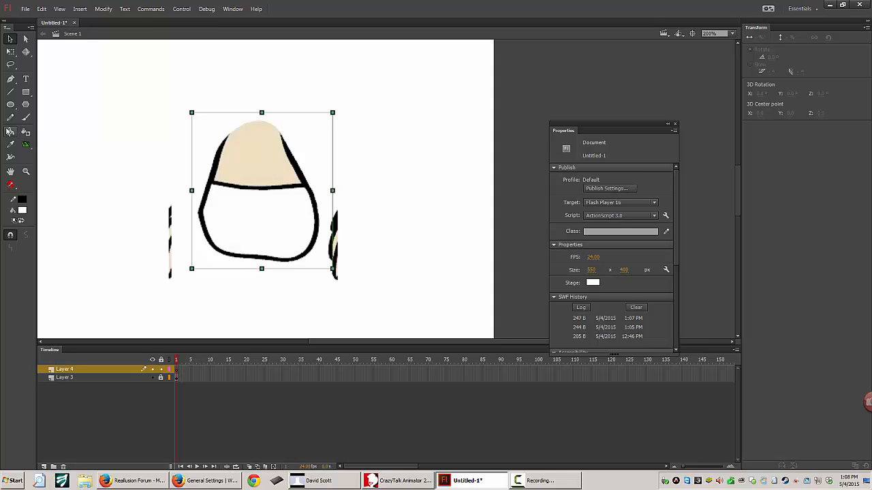
click(11, 92)
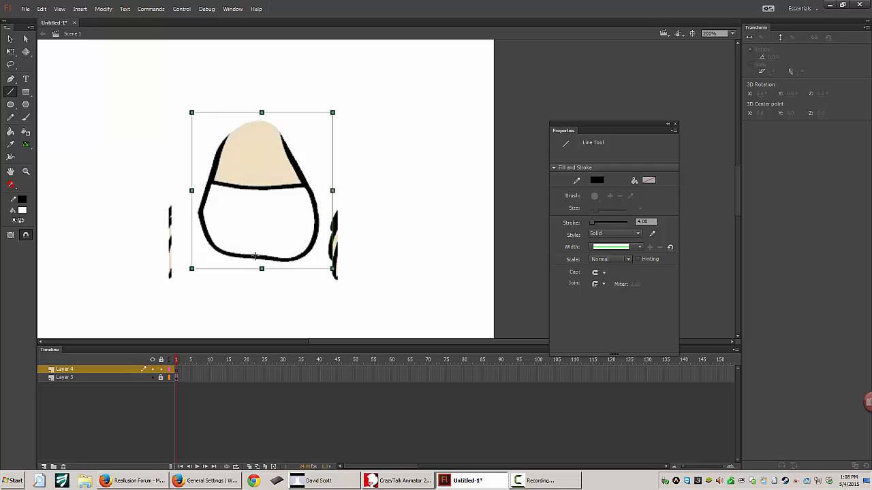
mouse_move(256, 257)
mouse_down()
mouse_move(292, 220)
mouse_move(307, 184)
mouse_move(263, 122)
mouse_up()
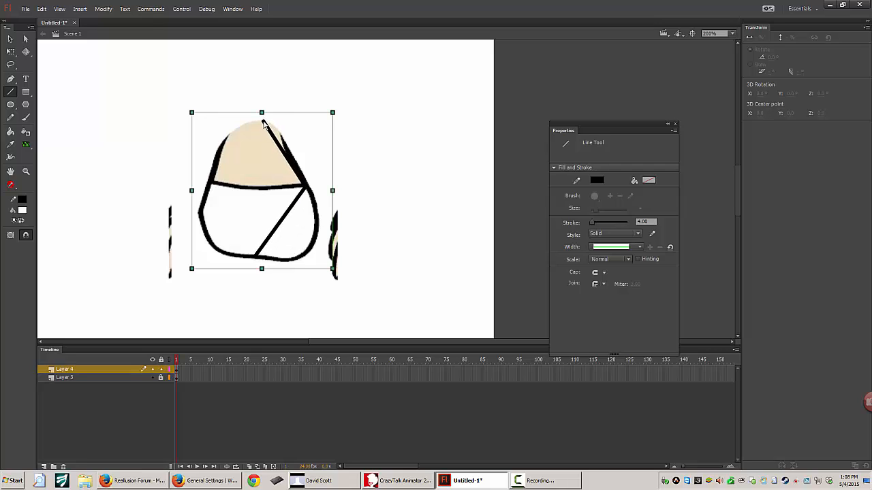
Step: Bend the two straight lines outward so they follow the right side of the lower torso outline
click(10, 39)
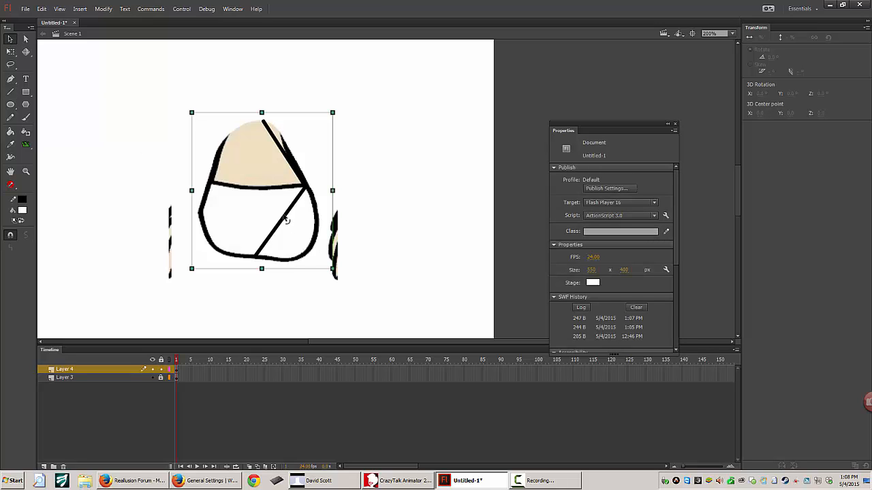
drag(286, 214, 315, 250)
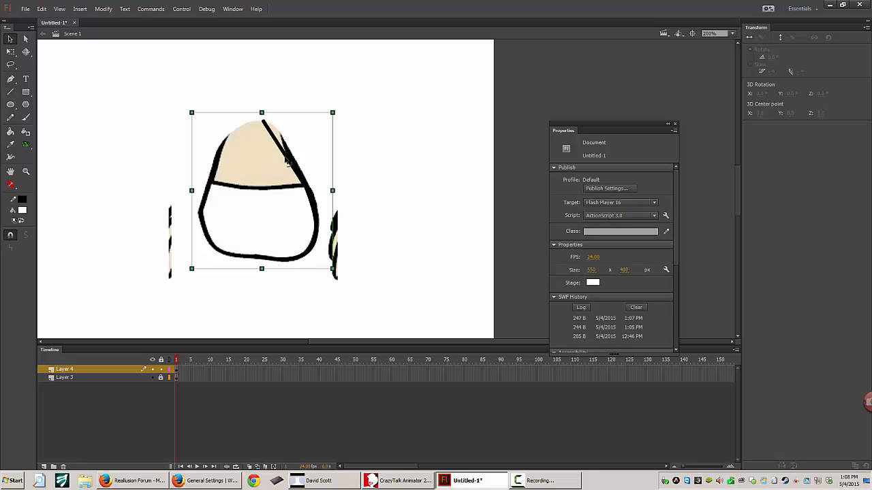
drag(276, 140, 279, 127)
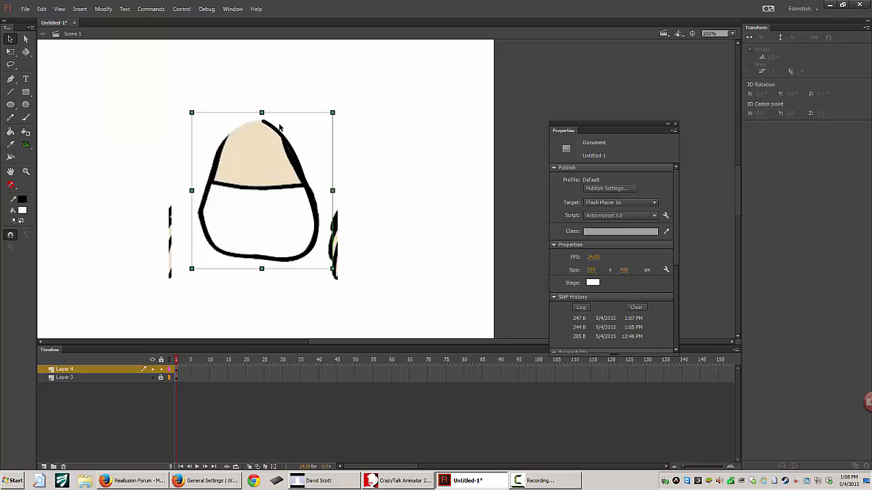
Step: Refine the traced curve with the Subselection tool, adjusting the handles around the waistband point to match the hip and waist outline
click(26, 39)
click(271, 127)
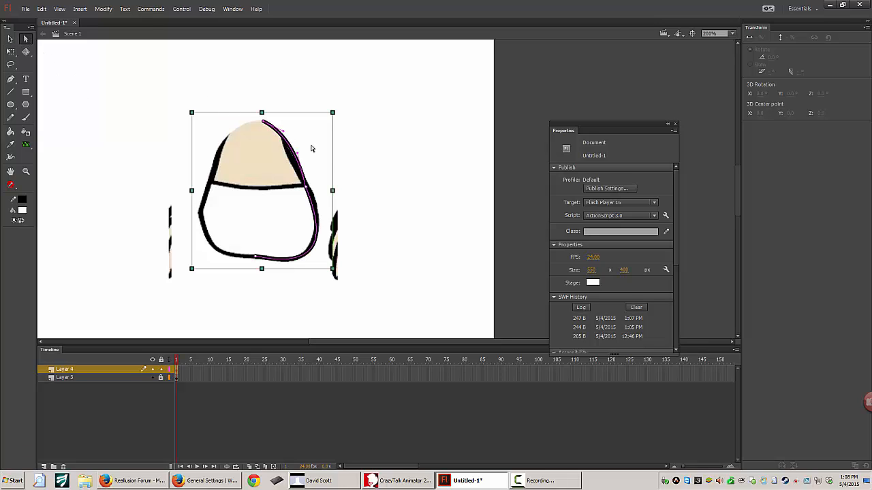
drag(298, 156, 329, 232)
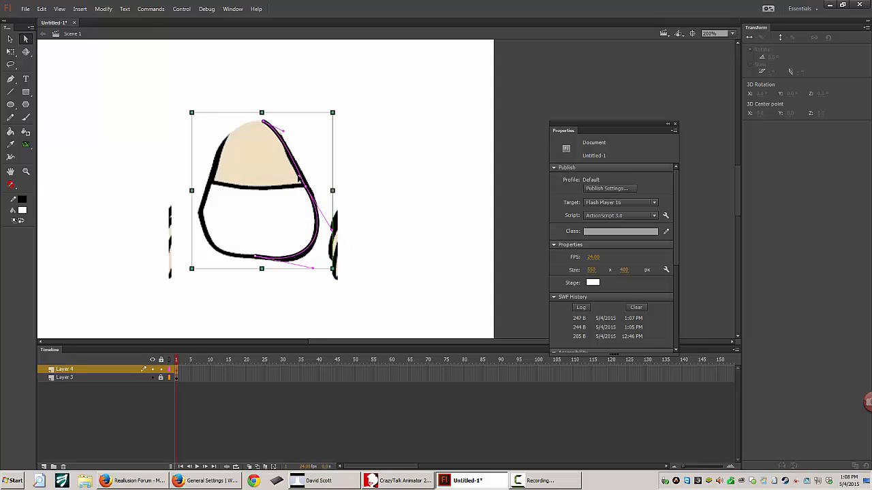
drag(298, 179, 346, 217)
drag(296, 179, 305, 186)
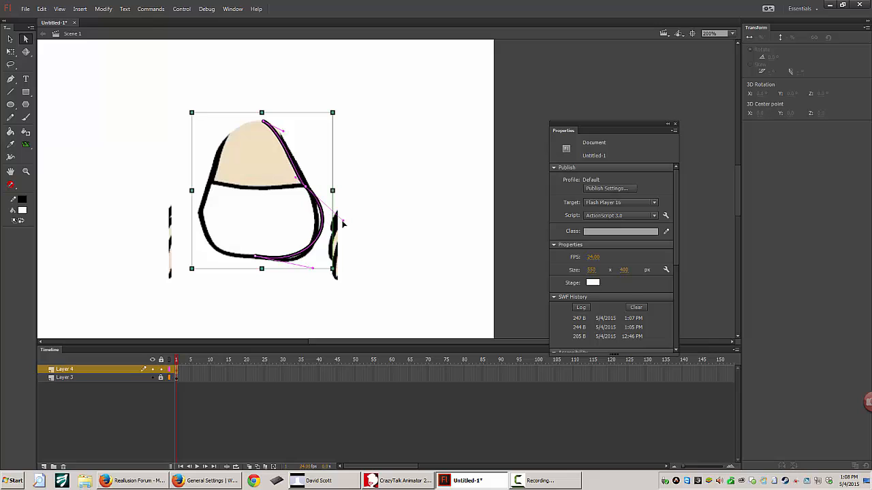
drag(343, 221, 333, 229)
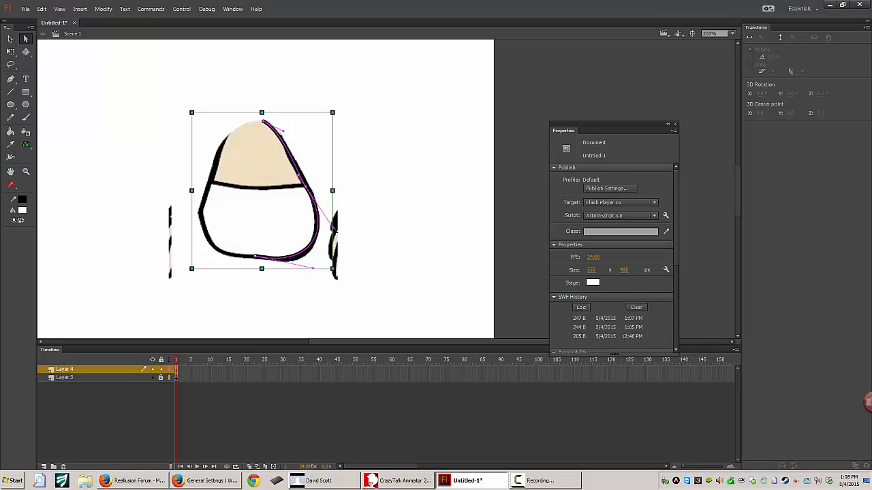
Step: Duplicate the traced right half outline in place and flip the copy horizontally
click(10, 39)
drag(374, 98, 236, 282)
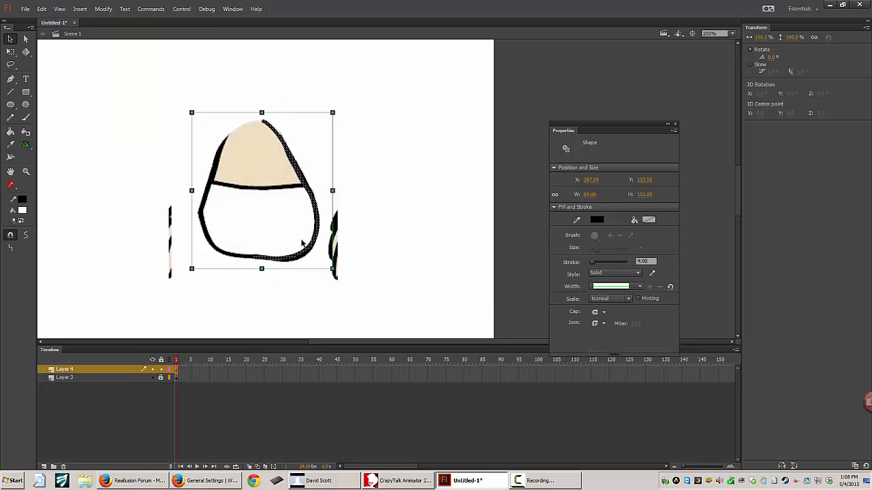
right_click(409, 203)
click(438, 233)
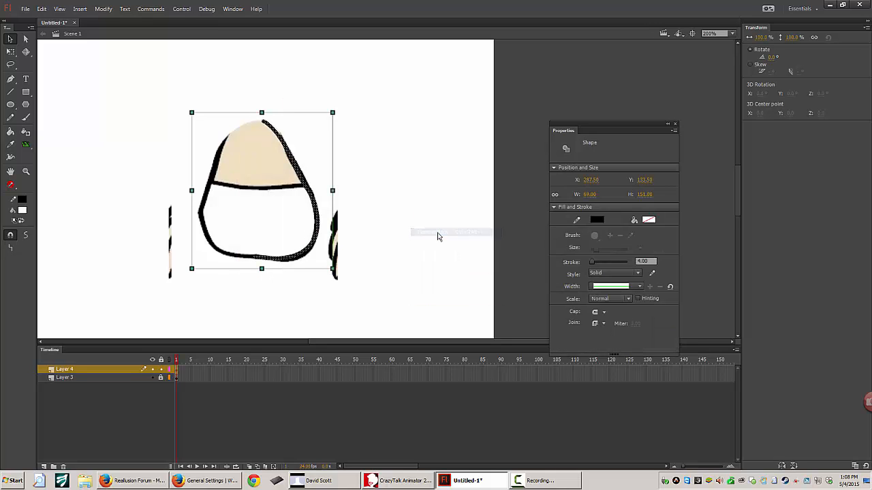
click(103, 9)
mouse_move(123, 110)
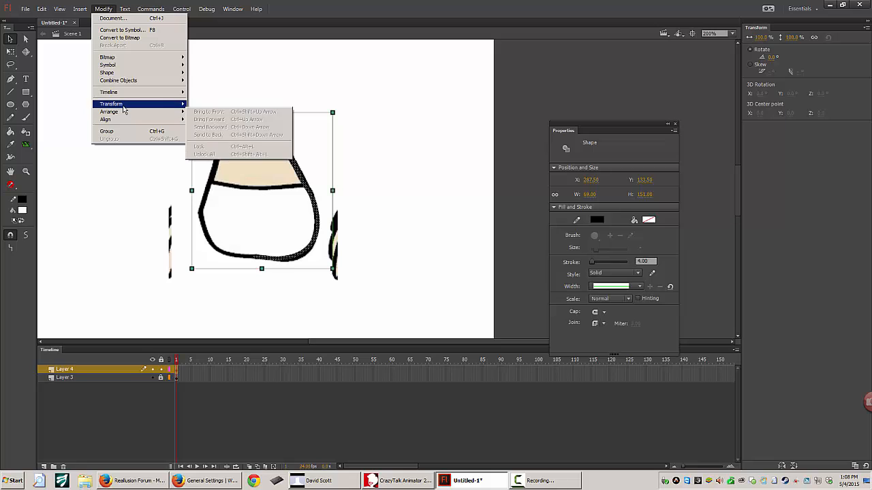
click(219, 178)
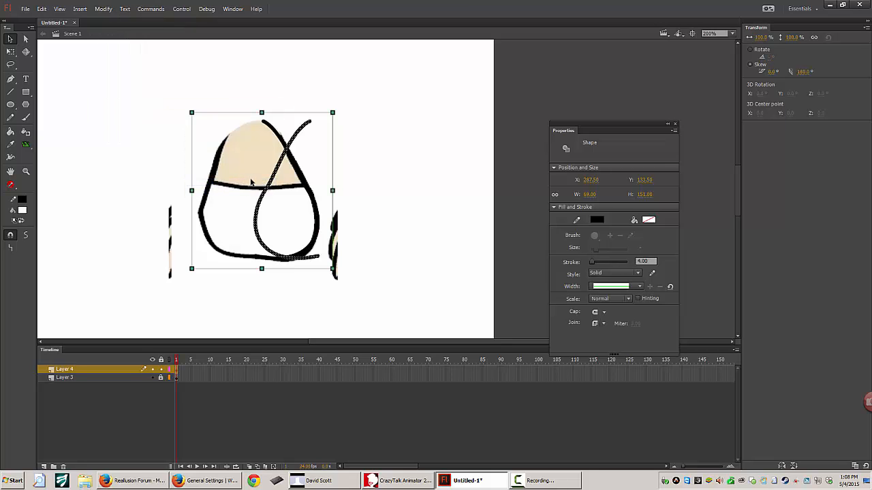
Step: Move the flipped half outline left to X 219.50 so it meets the right half and forms the lower torso's left side
key(Left)
key(Left)
key(Left)
key(Left)
key(Left)
key(Left)
key(Left)
key(Left)
key(Left)
key(Left)
key(Left)
key(Left)
key(Left)
key(Left)
key(Left)
key(Left)
key(Left)
key(Left)
key(Left)
key(Left)
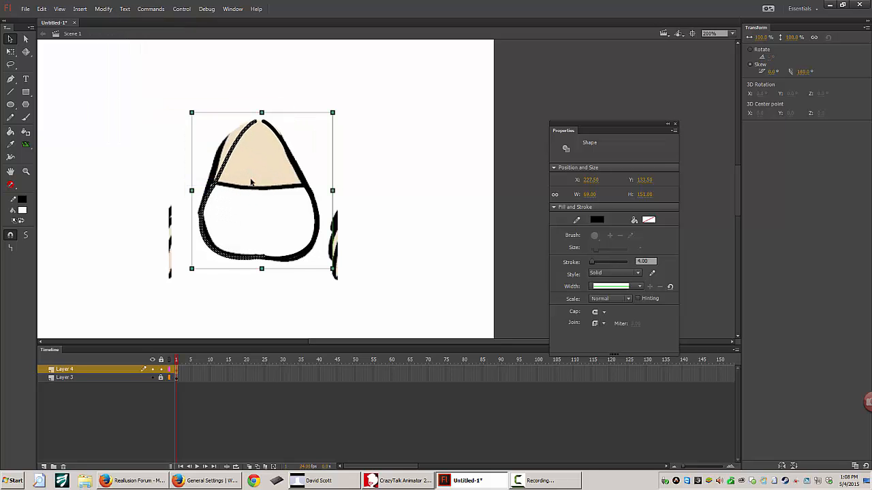
key(Left)
key(Left)
key(Left)
key(Left)
key(Left)
key(Left)
key(Left)
key(Left)
key(Left)
key(Left)
key(Right)
key(Right)
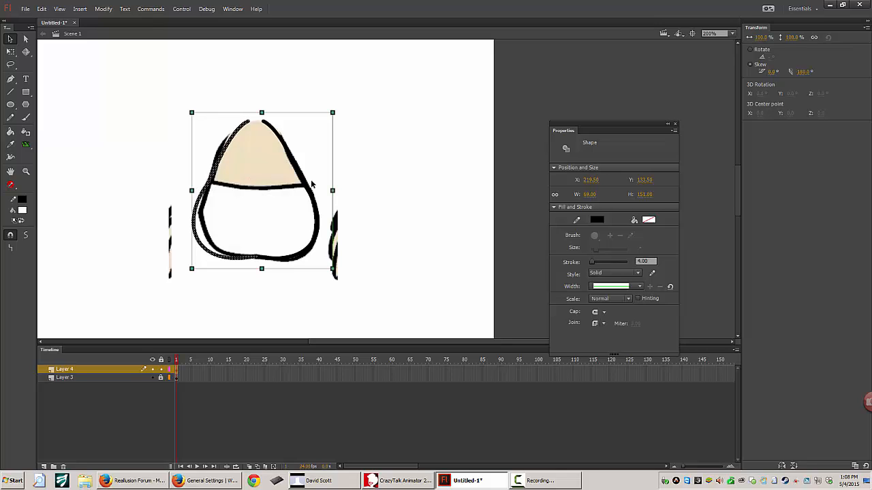
click(259, 255)
click(279, 259)
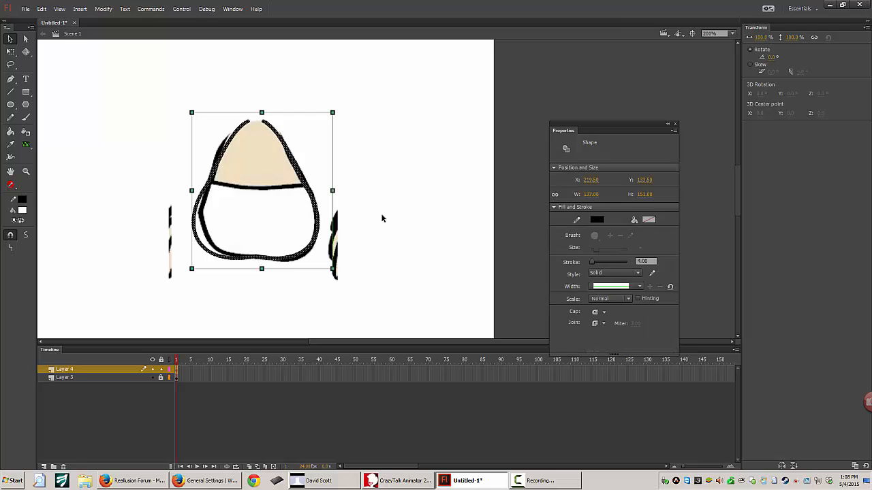
click(379, 215)
Step: Draw a line along the waistband from the left side of the torso outline to the right side
click(10, 93)
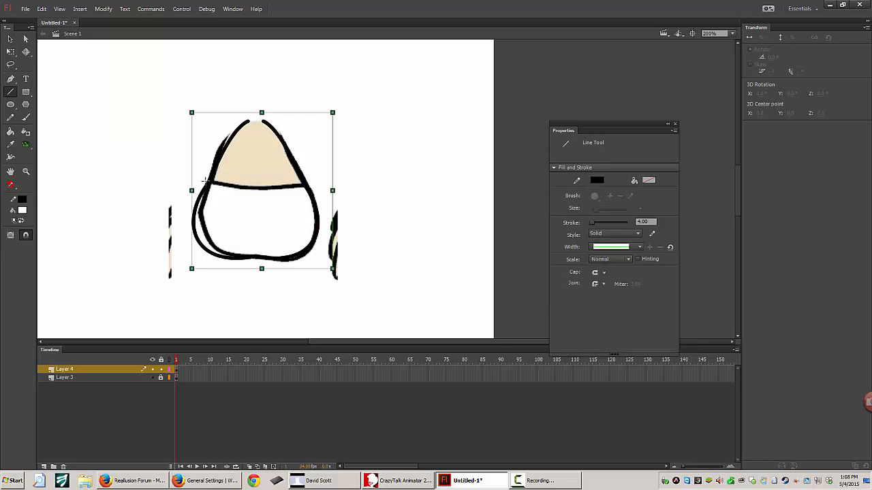
drag(212, 181, 306, 184)
click(10, 38)
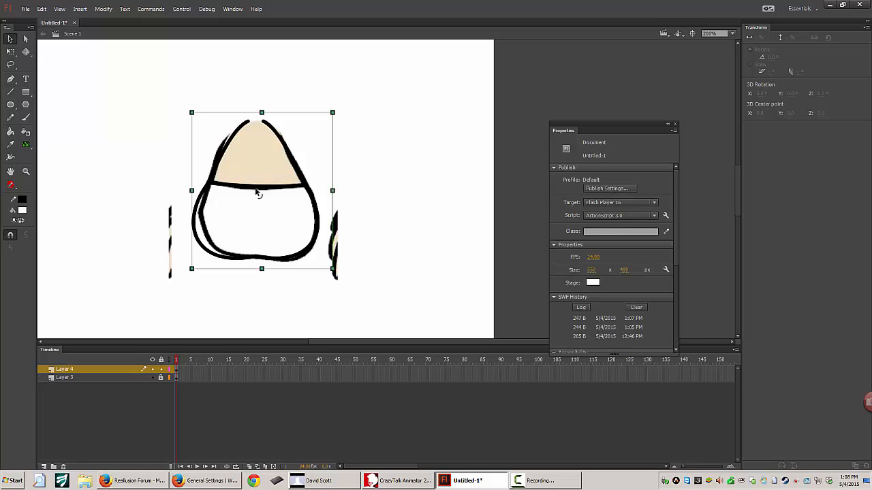
Step: Trim the open upper ends of the torso outline and bend the remaining side strokes outward to match the reference
drag(191, 99, 302, 137)
key(Delete)
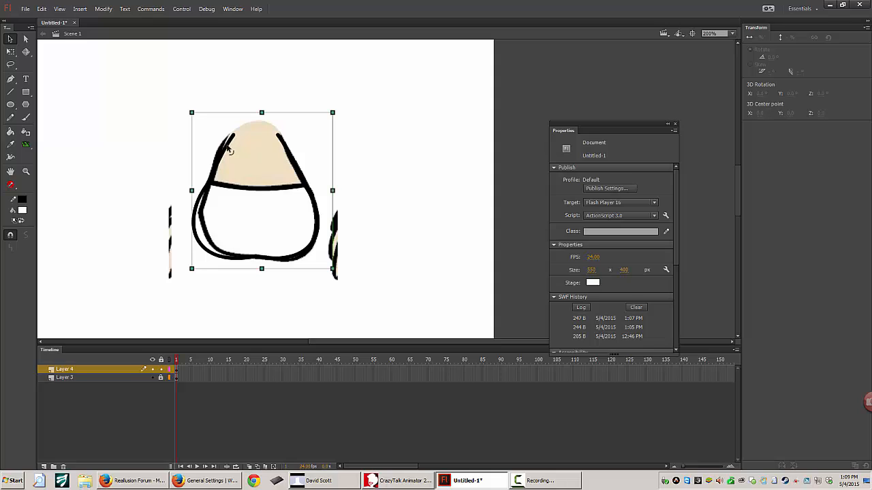
drag(226, 146, 221, 141)
drag(284, 142, 292, 146)
drag(153, 93, 322, 140)
Step: Close the top of the outline with a line curved into an arch and smooth the whole outline
click(11, 92)
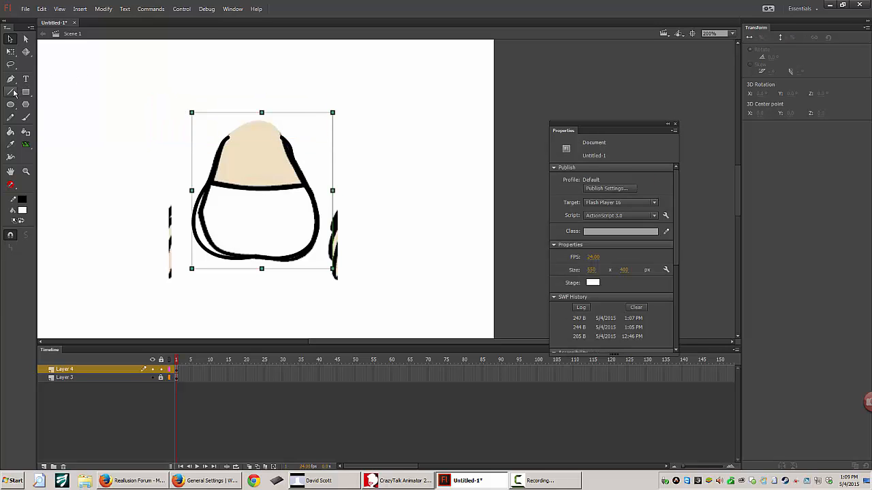
mouse_move(230, 136)
mouse_down()
mouse_move(282, 138)
mouse_move(260, 128)
mouse_up()
key(v)
double_click(232, 139)
click(26, 235)
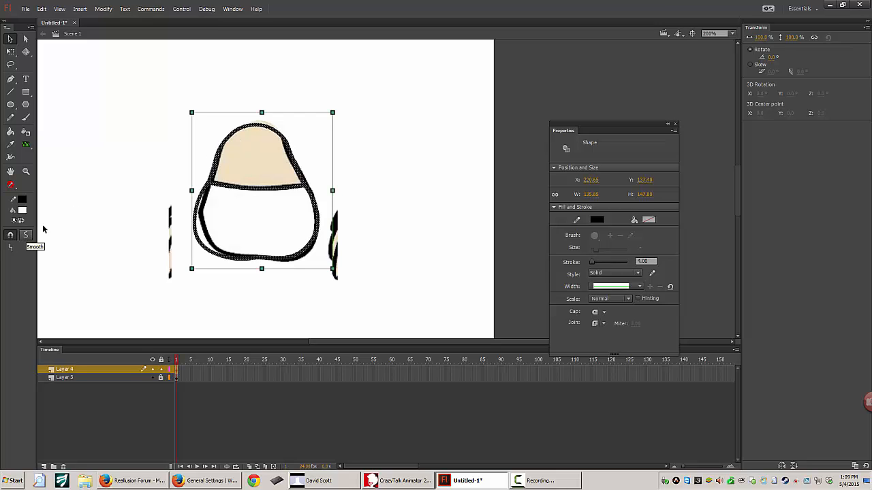
click(117, 142)
Step: Fill the area below the waistband with white and the area above it with the sampled skin colour
click(23, 211)
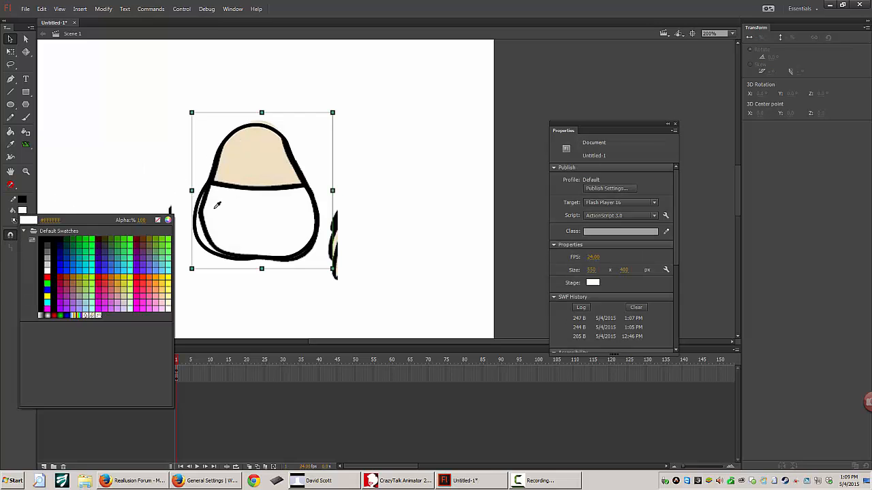
click(217, 206)
key(k)
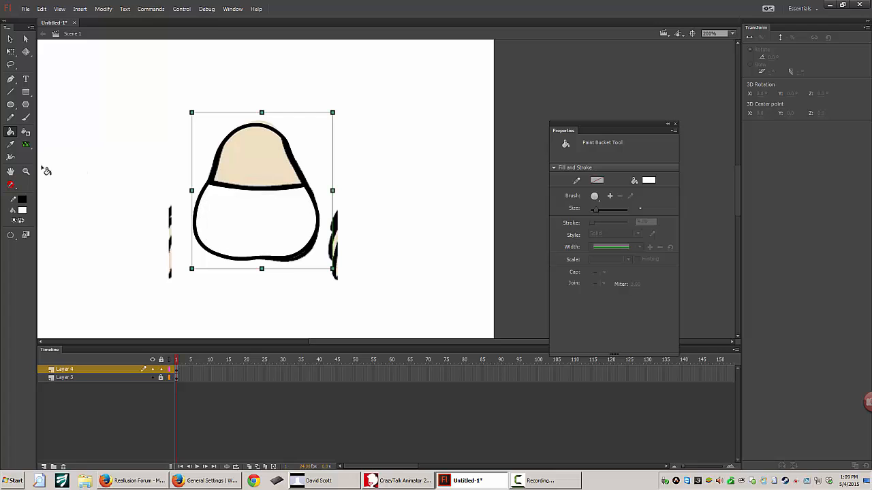
click(23, 211)
click(253, 167)
click(259, 172)
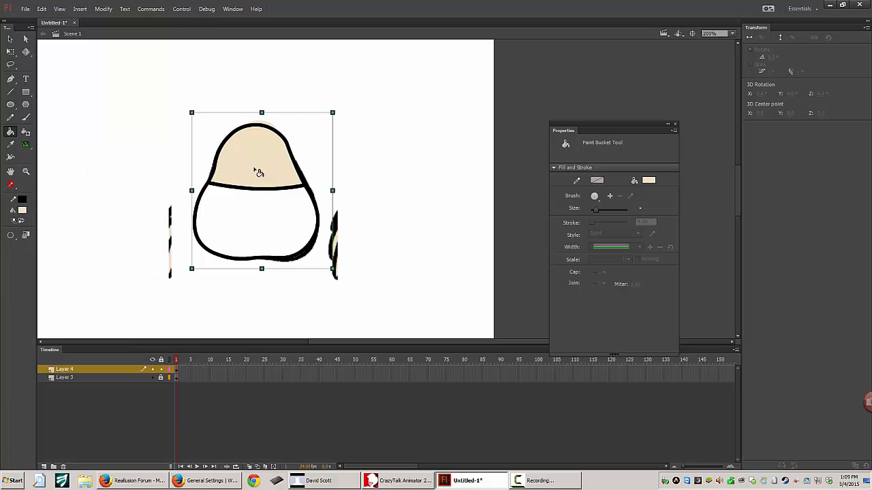
Step: Remove the stroke from the top arch of the torso and delete the reference layer, Layer 3
click(10, 38)
drag(176, 79, 313, 139)
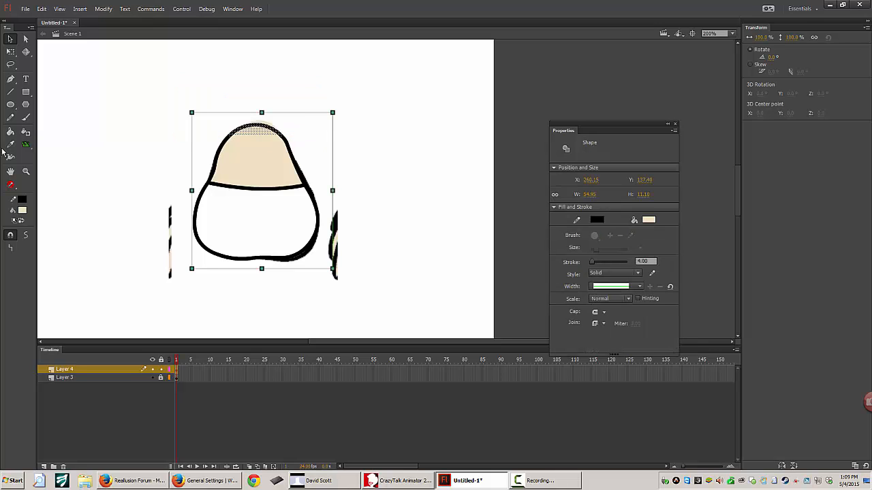
click(24, 200)
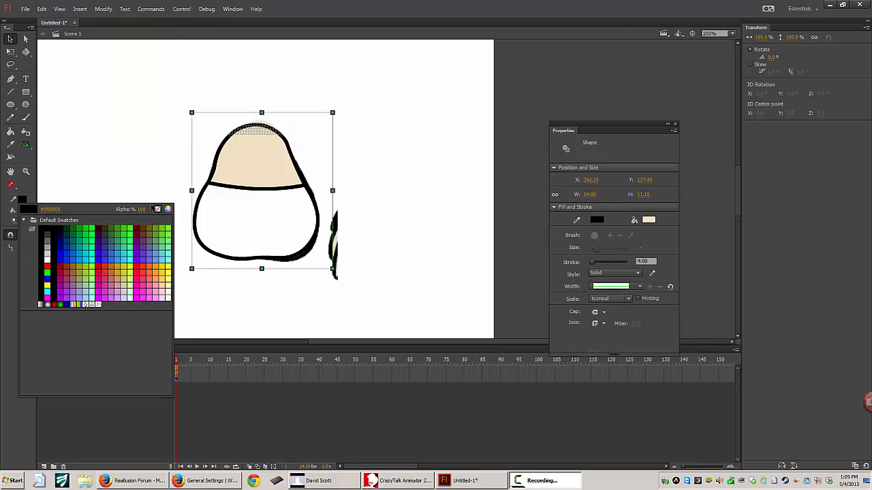
click(156, 210)
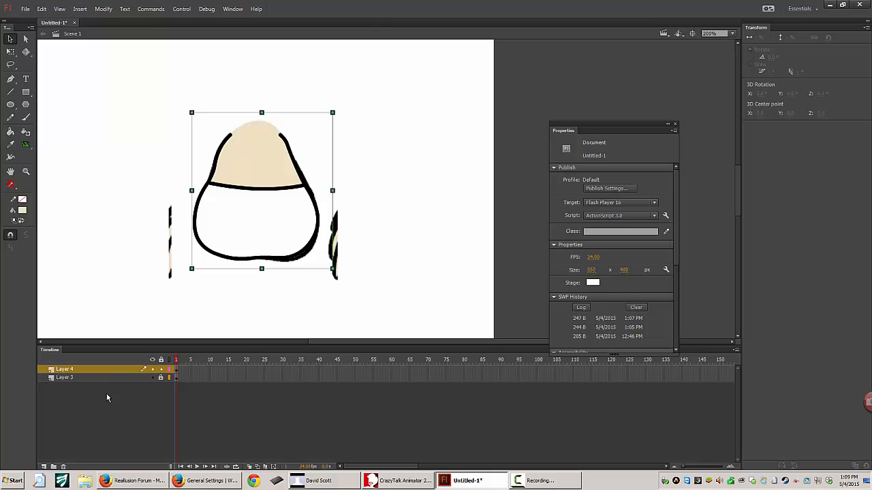
click(96, 378)
click(63, 467)
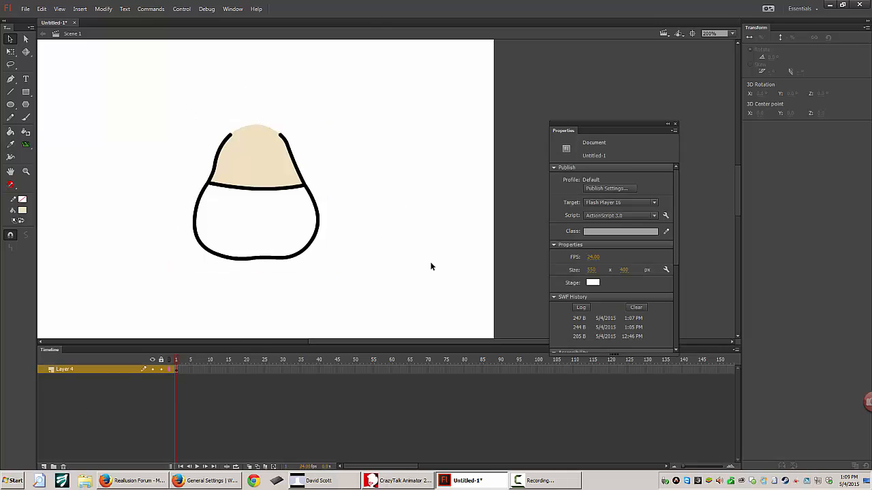
Step: Export the drawing to the Desktop as an SWF movie named lower-torso_0
key(ctrl+alt+shift+s)
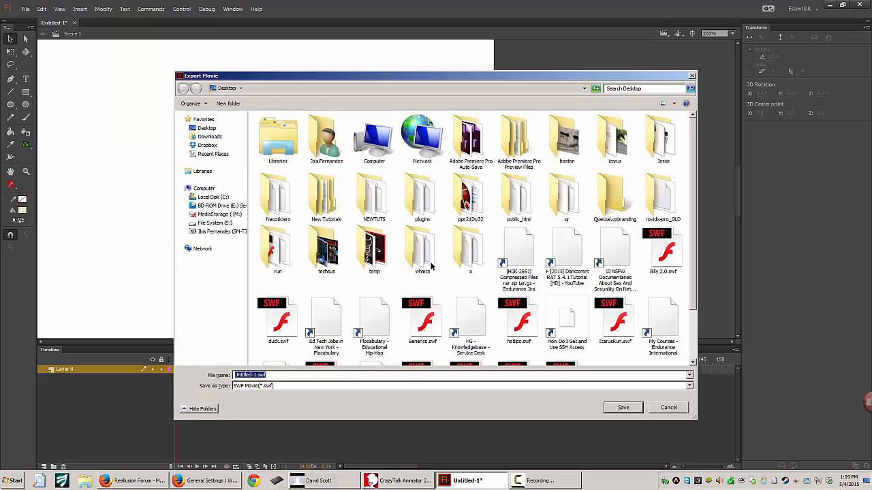
text(lower-torso_0)
key(Return)
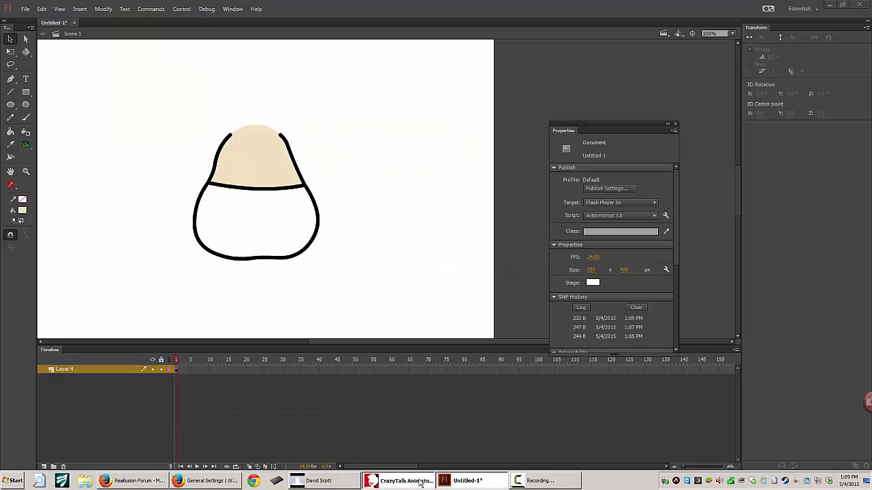
Step: Switch to CrazyTalk Animator and replace the Lower Torso sprite for the current angle with lower-torso_0.swf
click(420, 483)
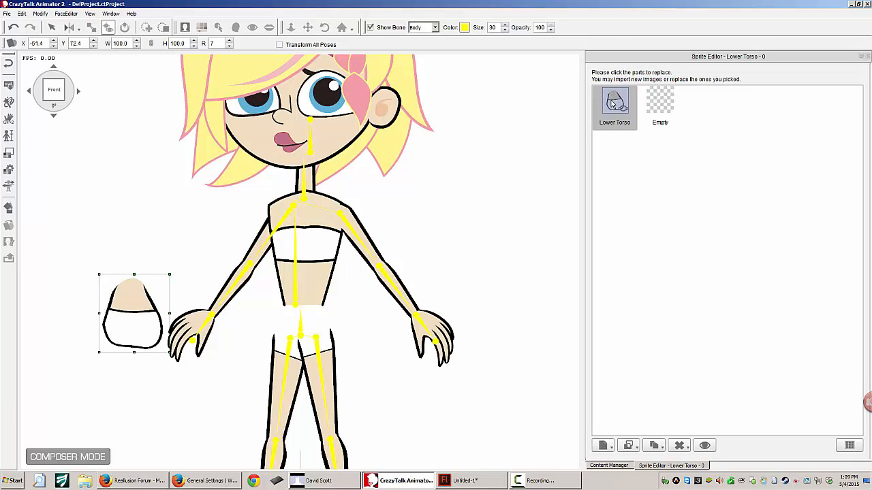
click(635, 446)
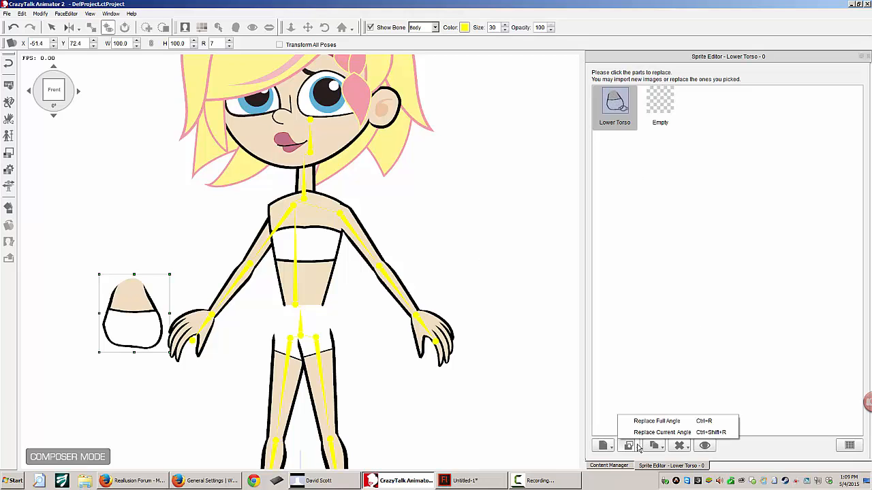
click(647, 434)
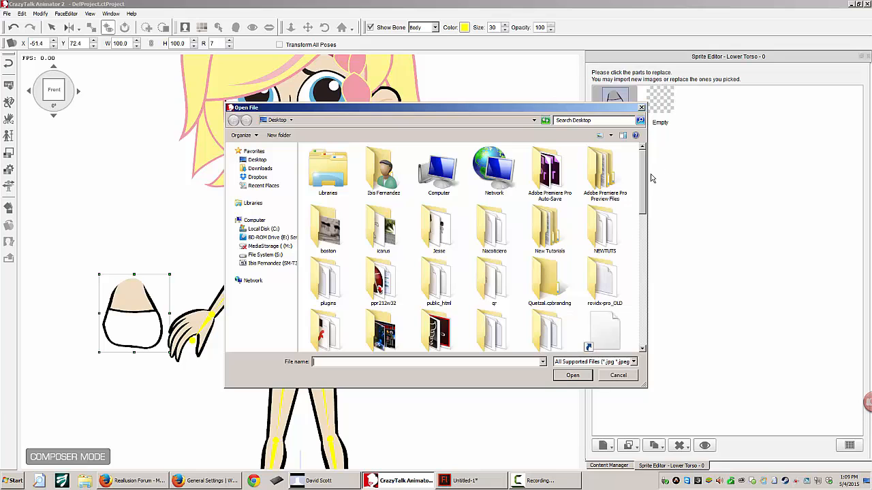
drag(647, 186, 648, 314)
text(lo)
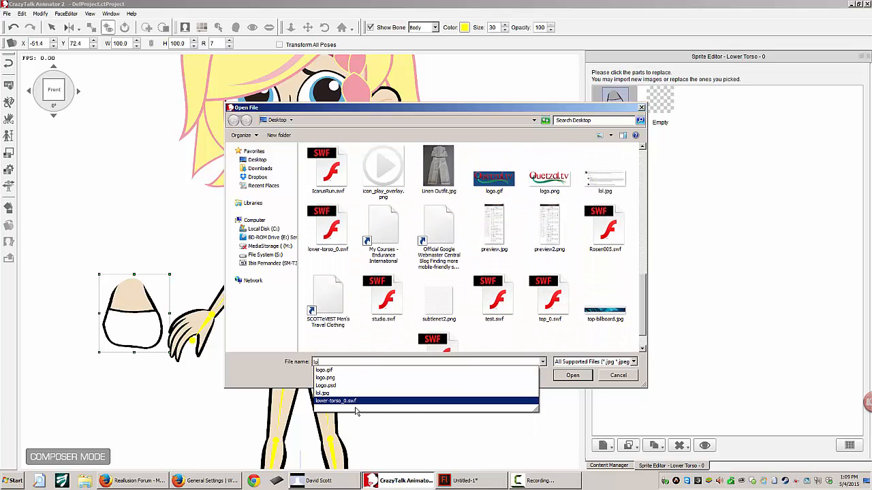
click(336, 400)
click(569, 377)
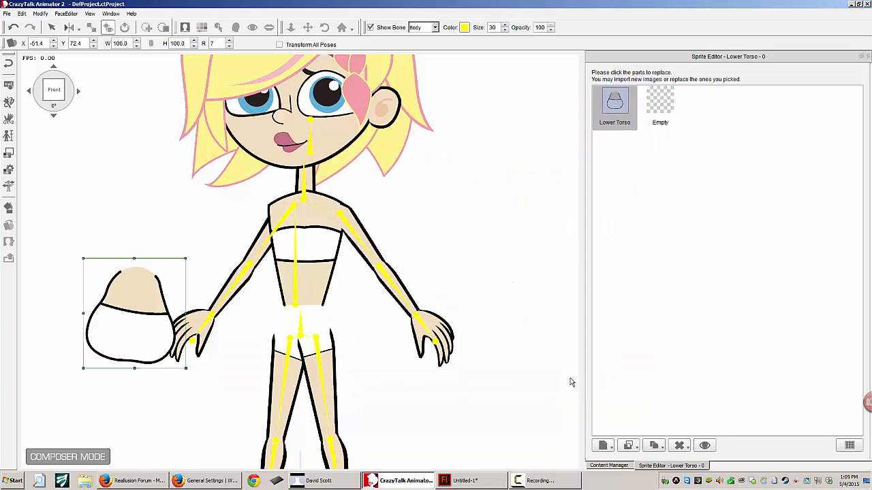
Step: Fit the new lower torso sprite over the hips at X 1.1, Y 71.8, scaled to 64.7 and rotated to 359
drag(152, 307, 326, 304)
drag(359, 254, 320, 322)
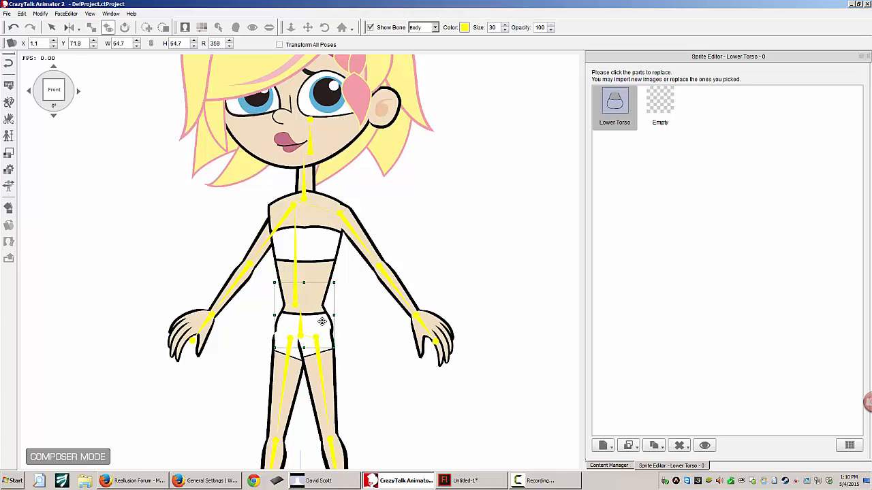
Step: Shift the R Thigh sprite slightly inward to X -3.8 so it lines up with the new lower torso
click(322, 359)
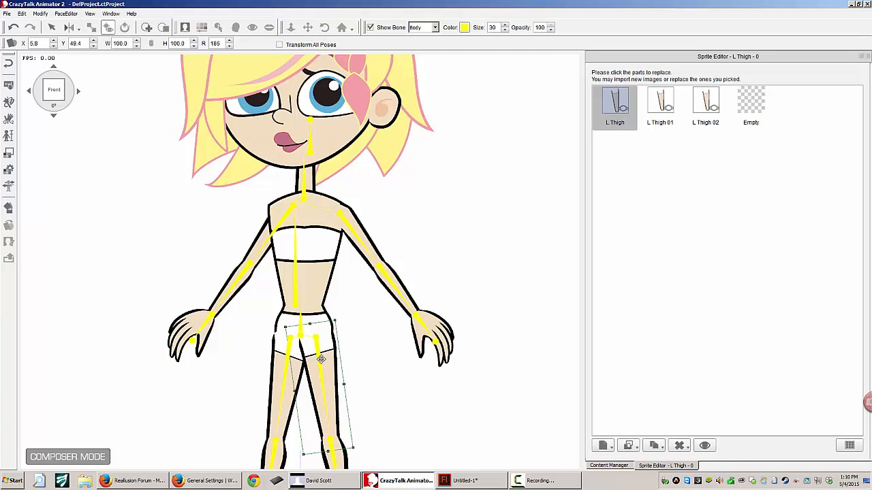
click(287, 361)
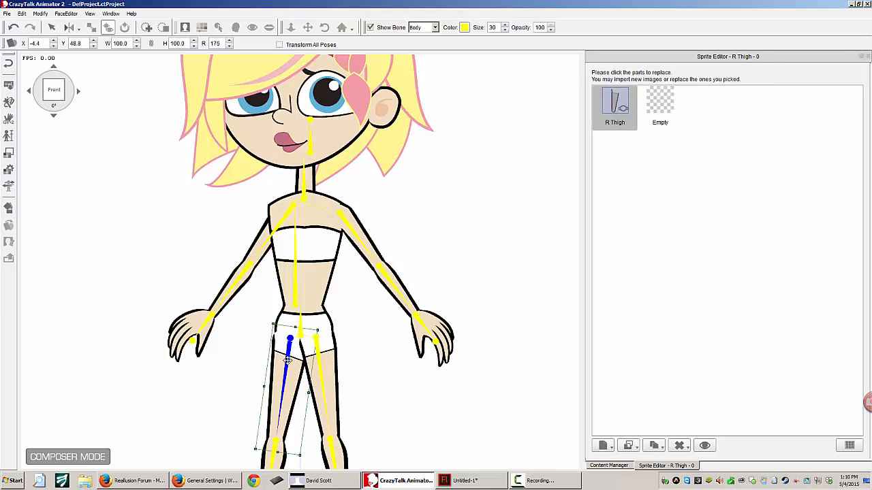
drag(287, 360, 288, 360)
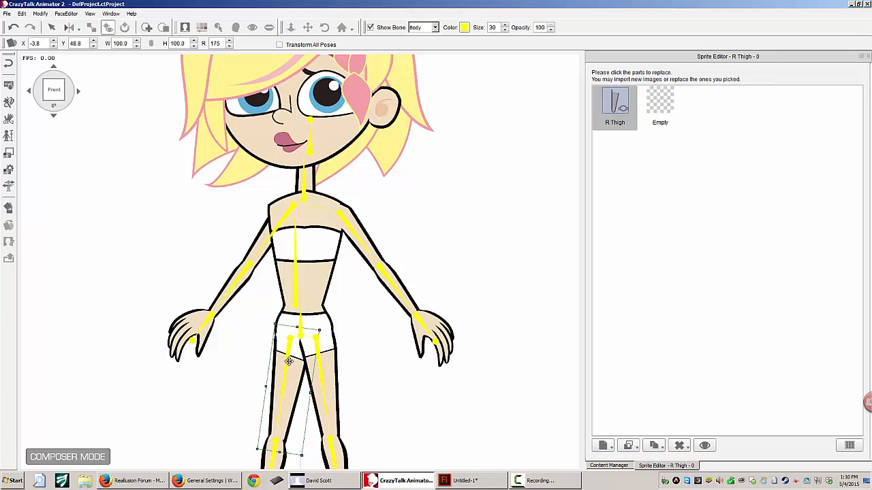
Step: Nudge the R Upper Arm sprite to X -9.1, Y 96.5 in the Sprite Editor
click(265, 249)
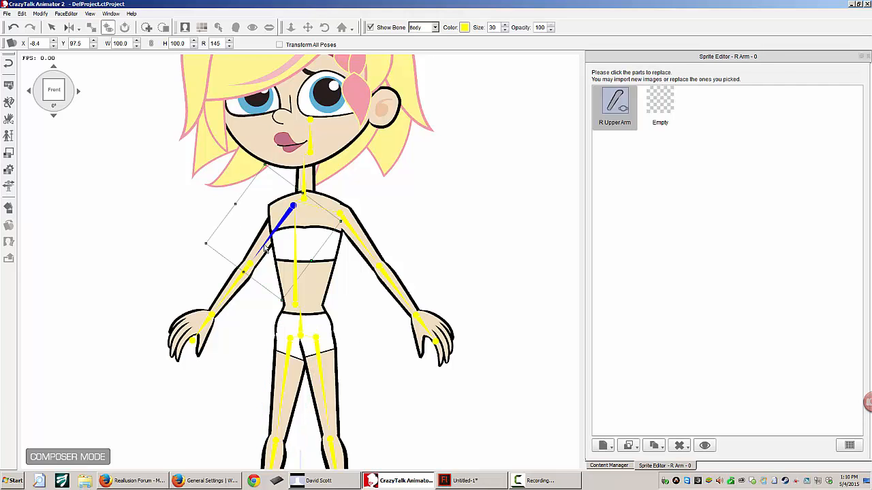
mouse_move(265, 250)
mouse_down()
mouse_move(254, 248)
mouse_move(262, 248)
mouse_up()
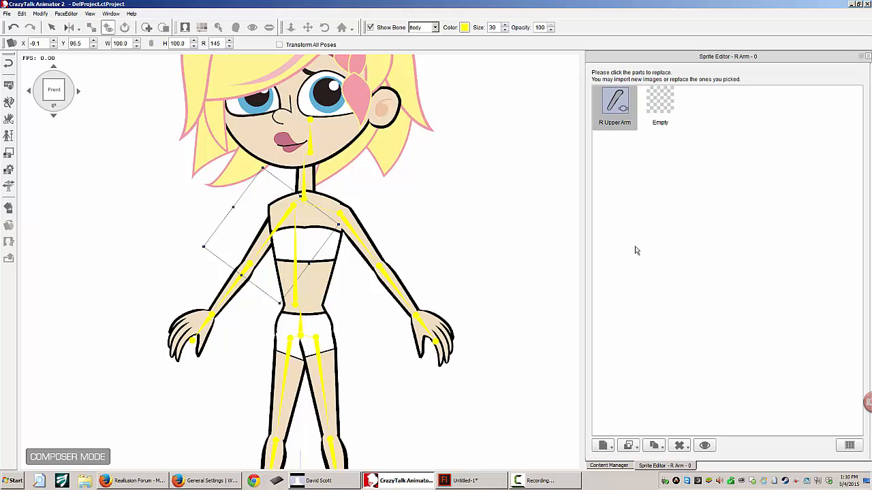
Step: Leave sprite editing and move the whole right arm outward to X -6.3, Y 104.7 at the shoulder
click(436, 246)
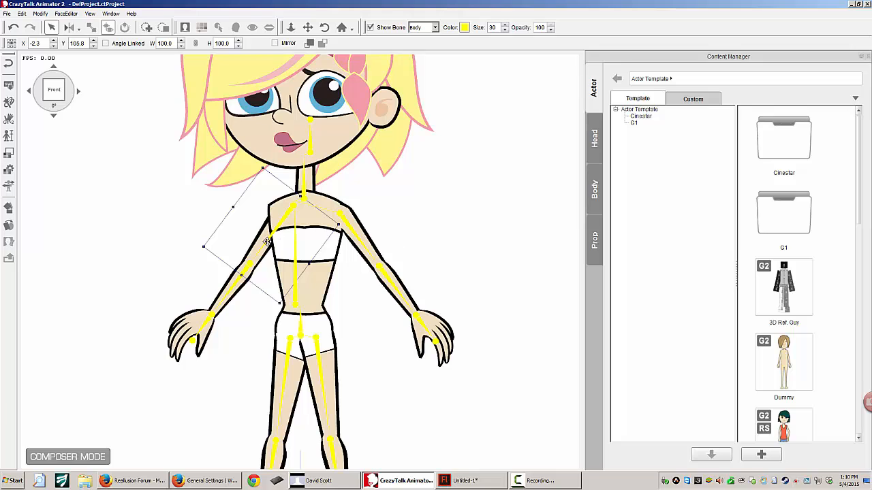
drag(266, 241, 253, 245)
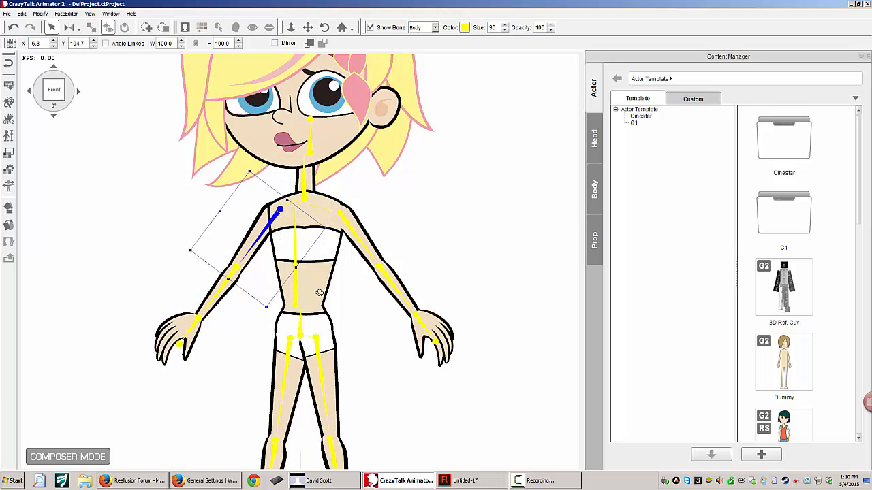
click(462, 231)
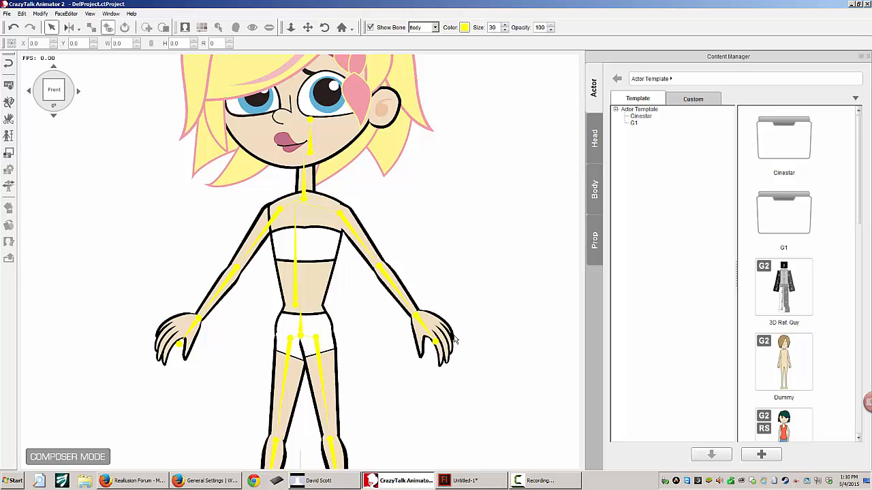
Step: Rotate the character through its view angles and back to Front to check how the body looks from each side
scroll(502, 290, down, 5)
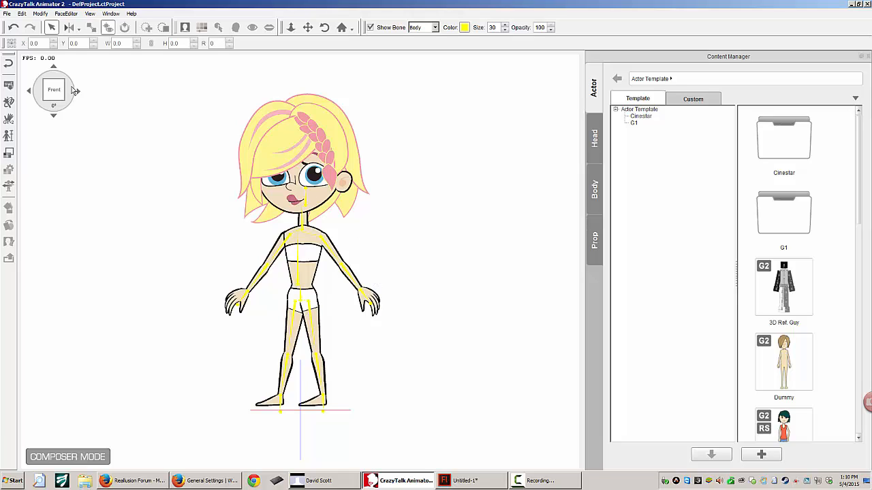
click(31, 92)
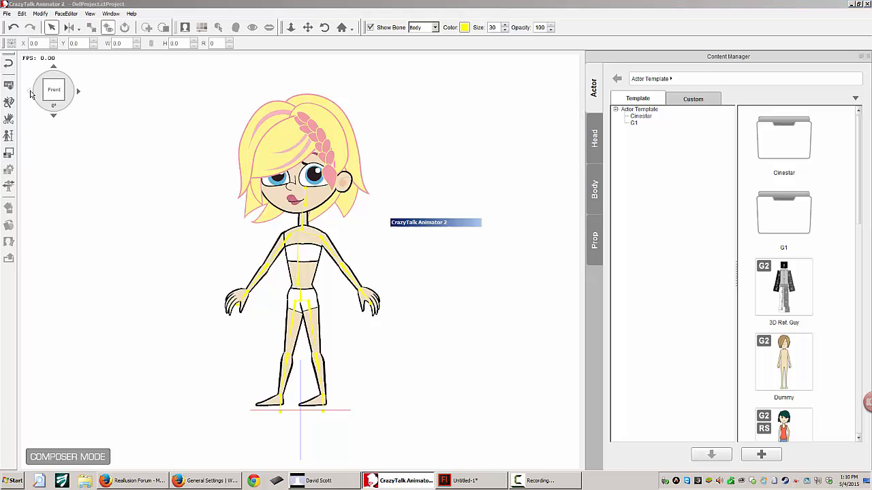
click(79, 97)
click(79, 97)
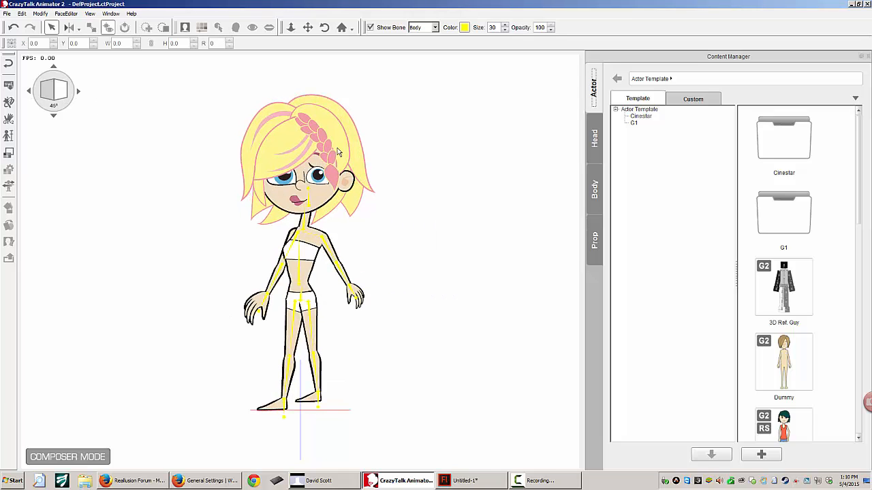
click(80, 95)
click(79, 95)
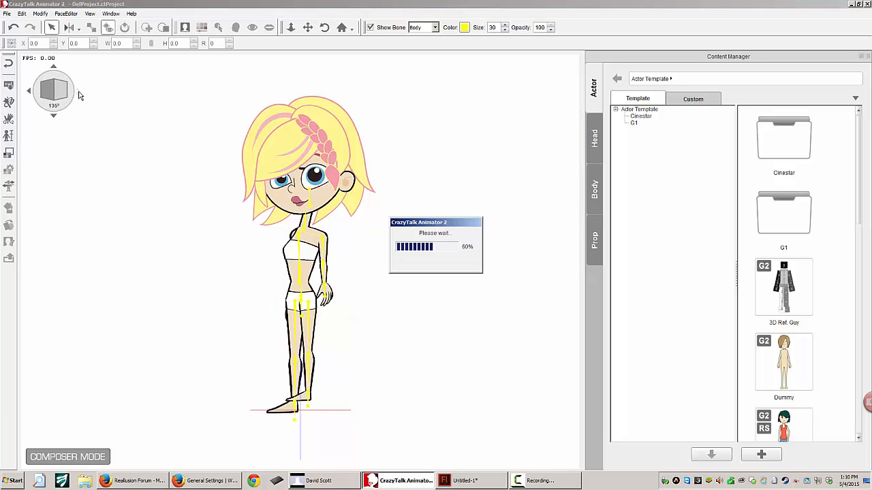
click(80, 95)
click(79, 95)
click(79, 96)
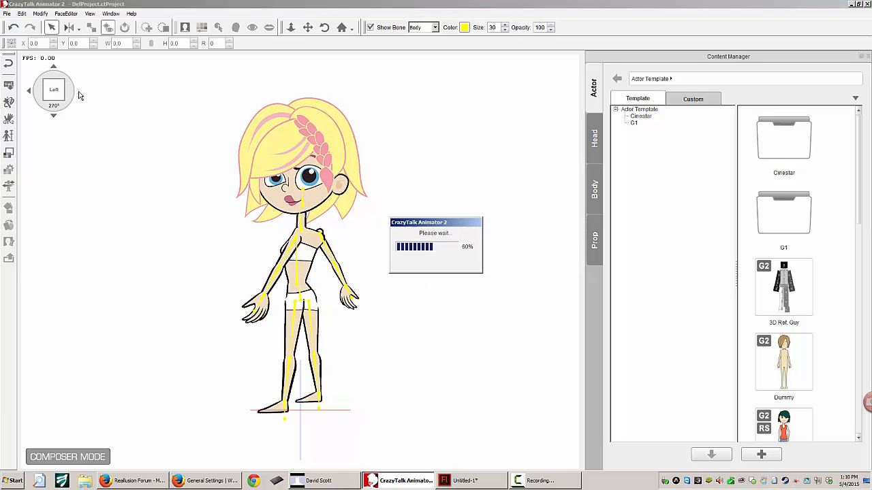
click(80, 96)
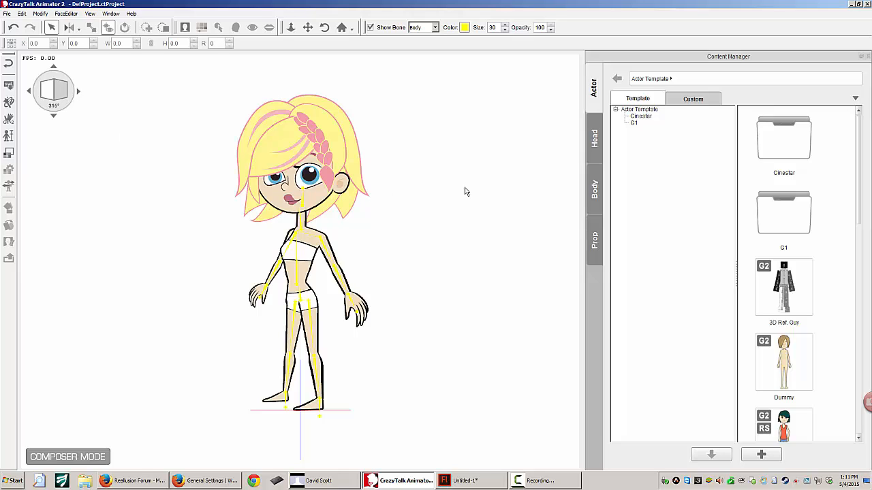
click(80, 95)
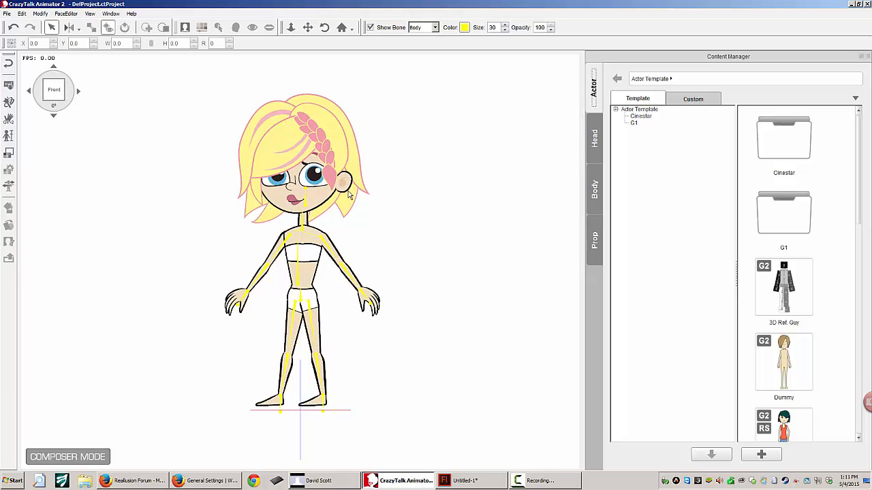